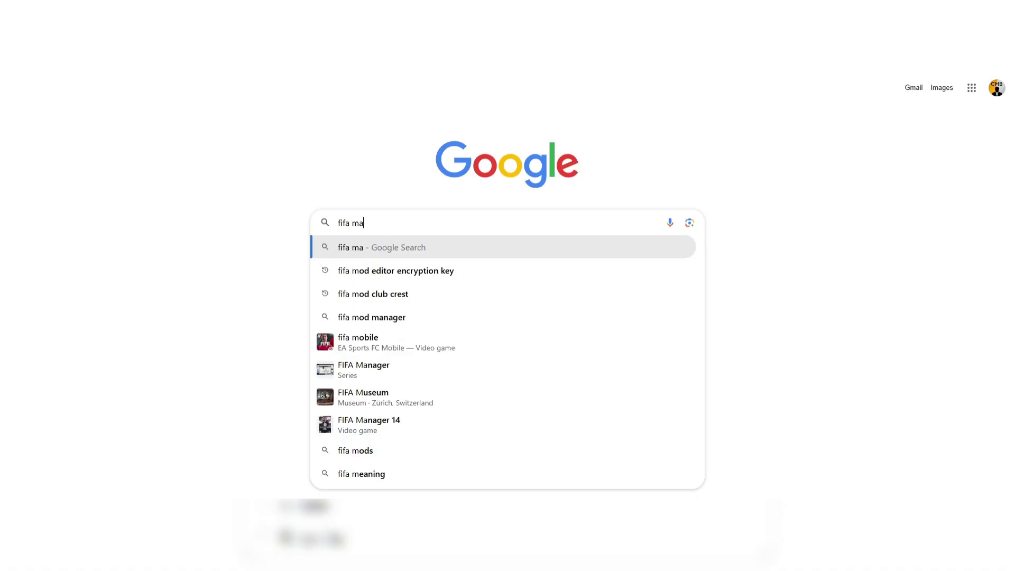
- Search Google for "fifa mod manager"
type("d manager")
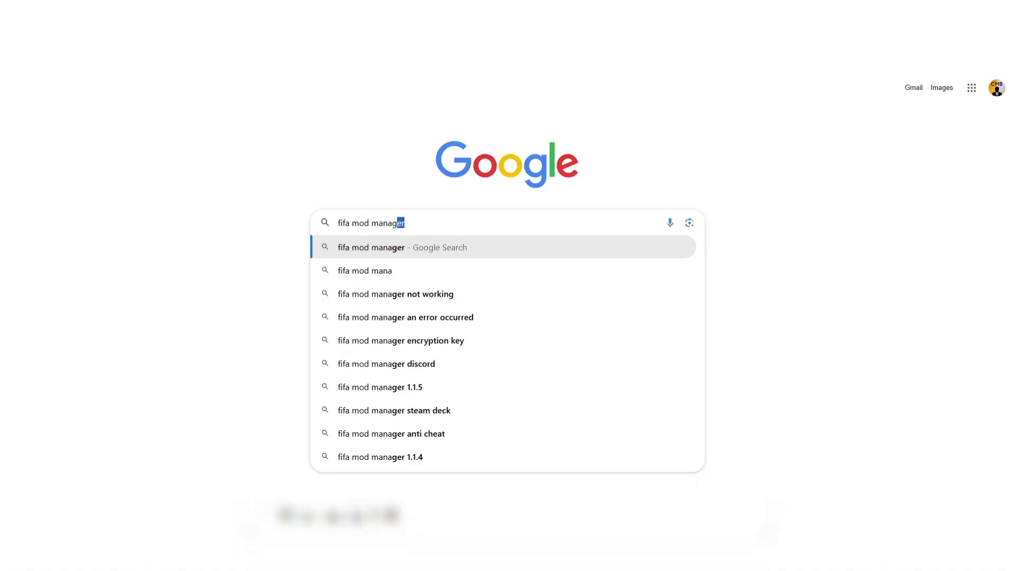
key("Return")
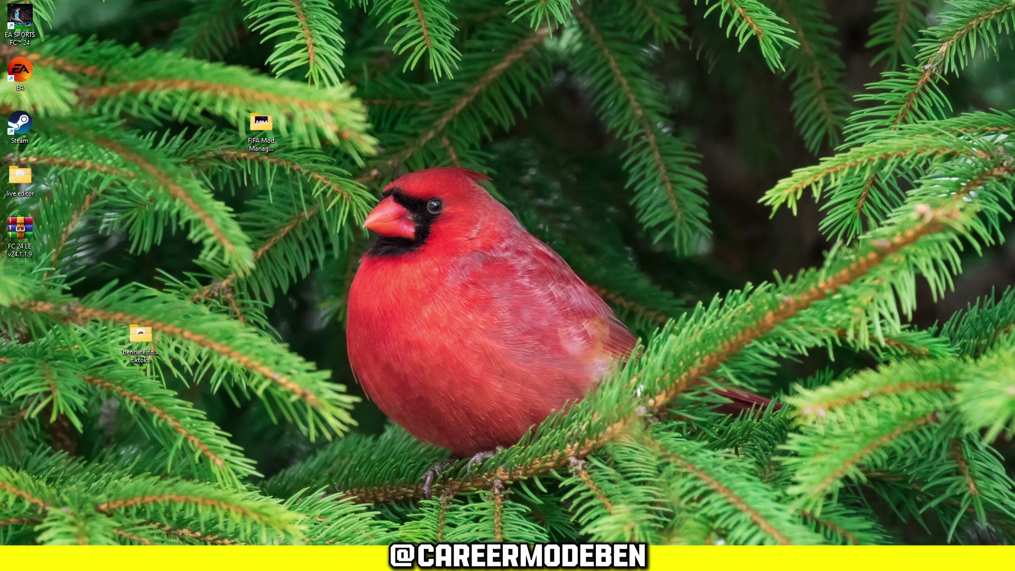
- Extract the FIFA Mod Manager v1.2.1 folder from its RAR archive onto the desktop and close the archive
left_click_drag(428, 218, 7, 292)
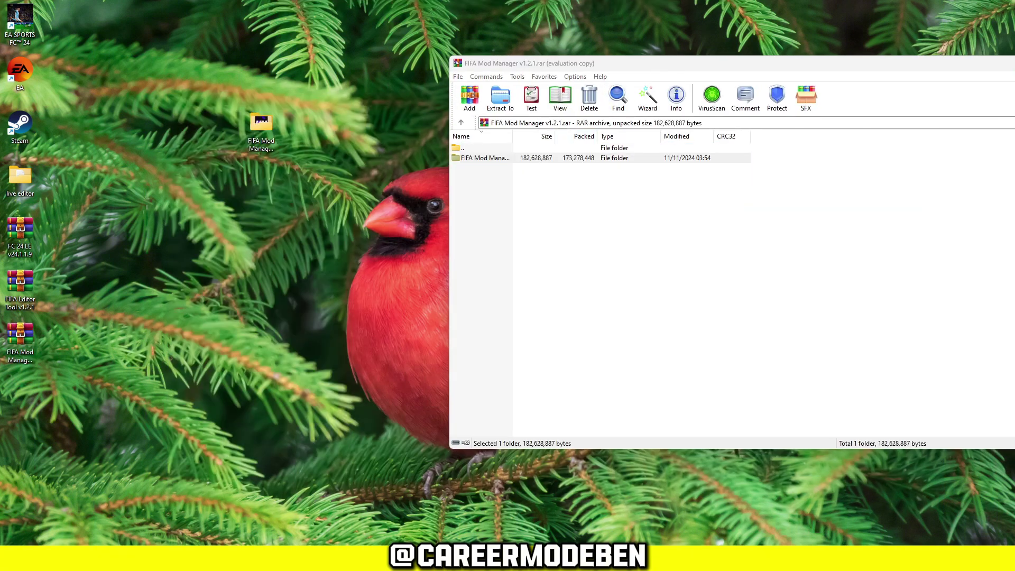
left_click(483, 170)
left_click_drag(740, 63, 562, 69)
left_click(1011, 68)
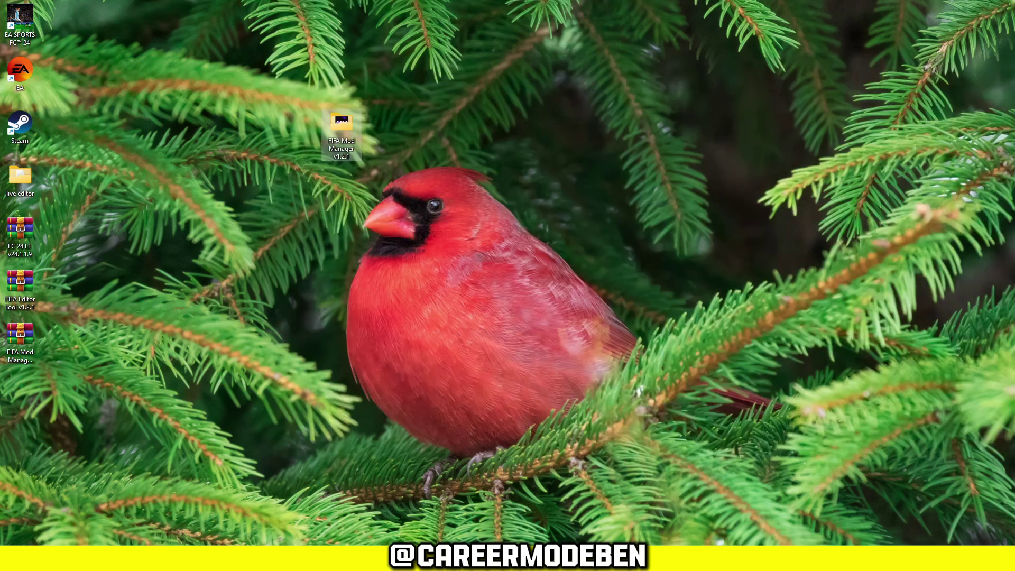
- Extract the FIFA Editor Tool v1.2.1 folder from its RAR archive onto the desktop and close the archive
double_click(20, 287)
left_click_drag(686, 72, 924, 66)
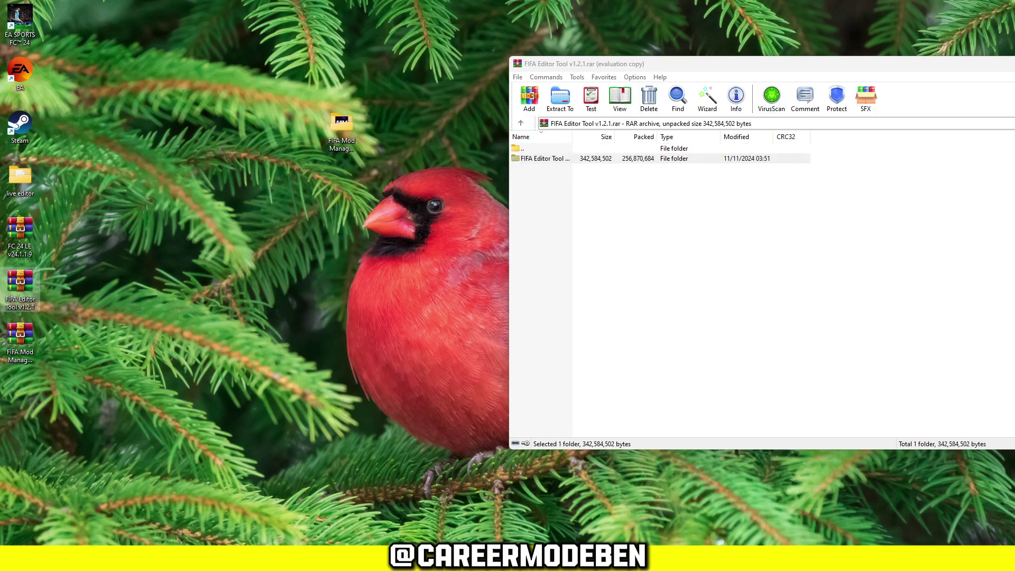
left_click_drag(554, 67, 567, 111)
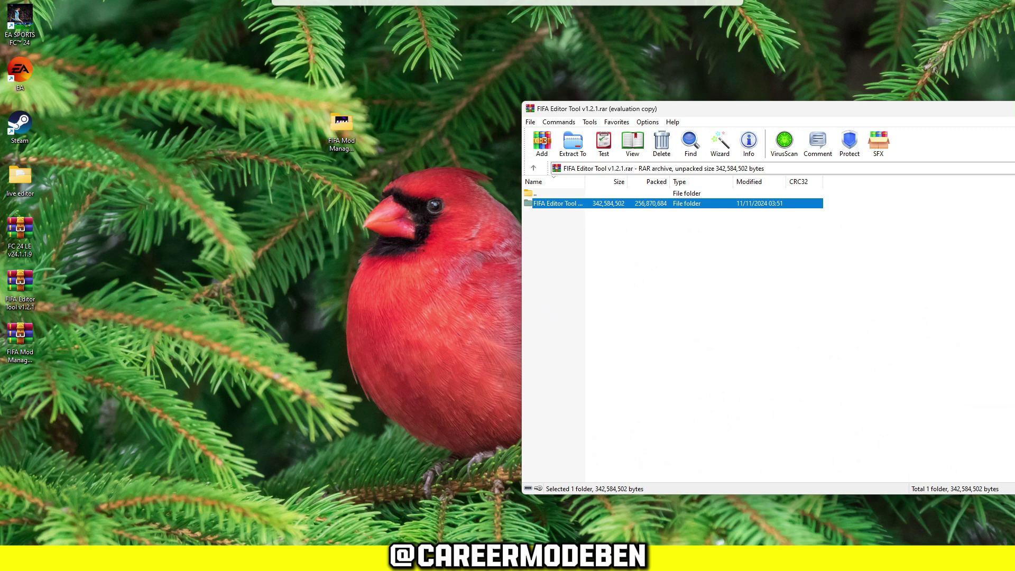
left_click_drag(555, 204, 342, 179)
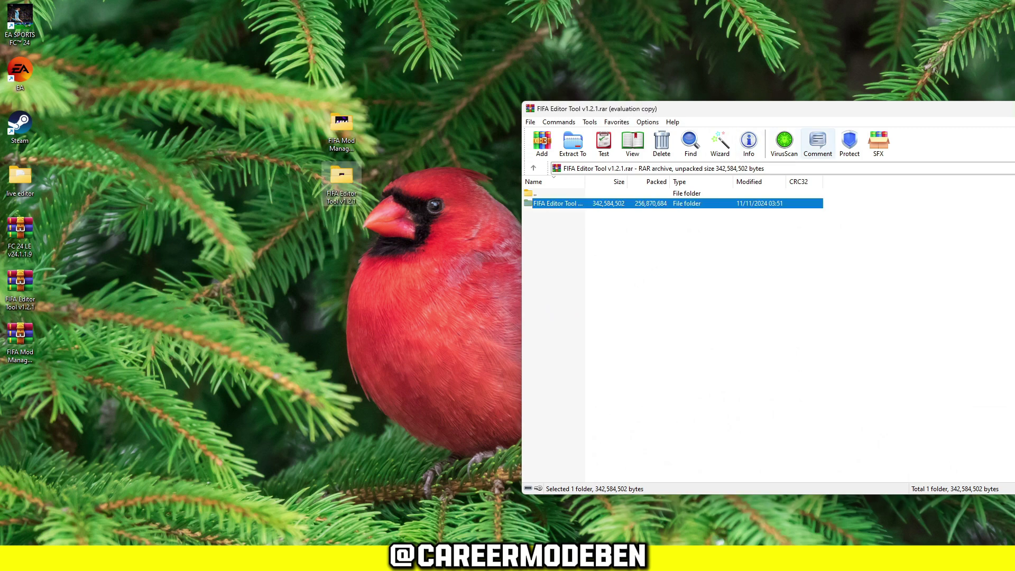
left_click_drag(687, 109, 406, 101)
left_click(980, 100)
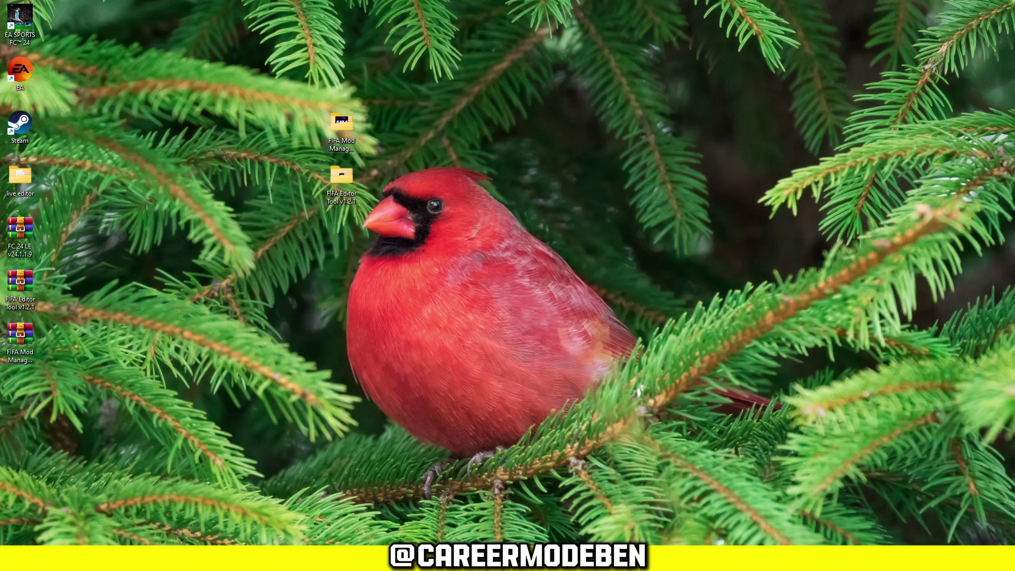
- Run FIFA Mod Manager despite the SmartScreen block and choose EA Sports FC 25 as the default game
left_click_drag(1014, 2, 570, 65)
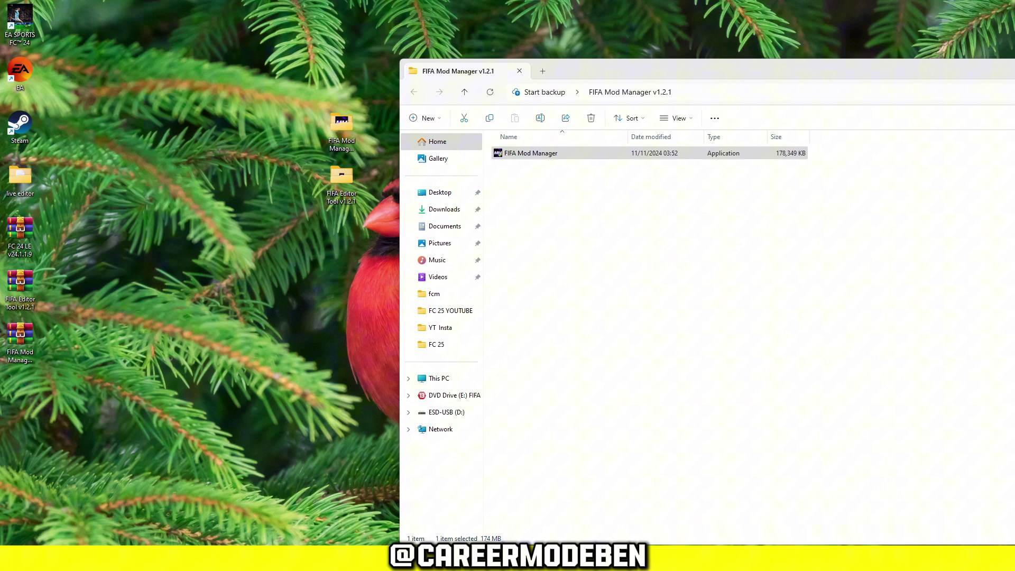
left_click(394, 201)
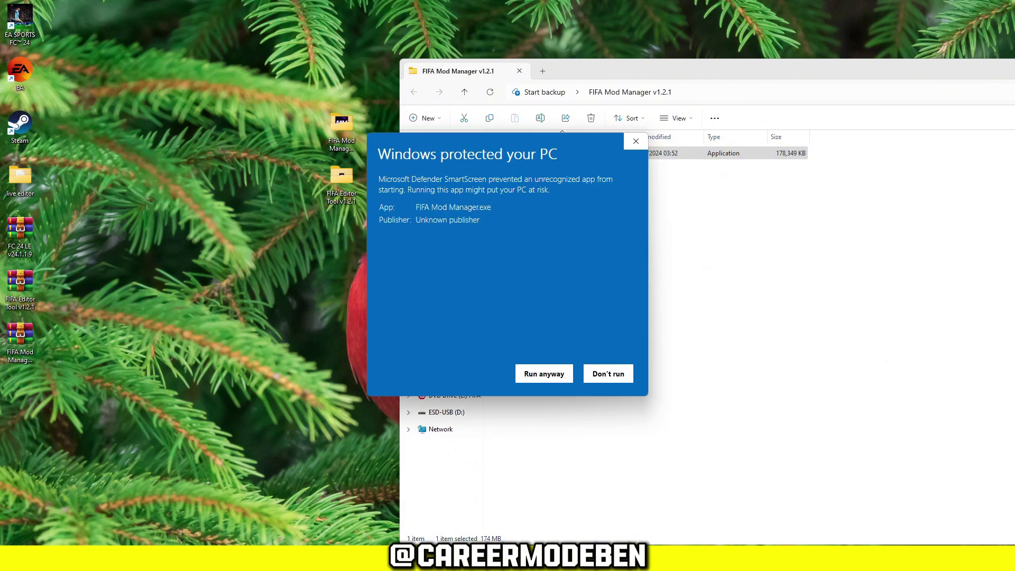
left_click(545, 374)
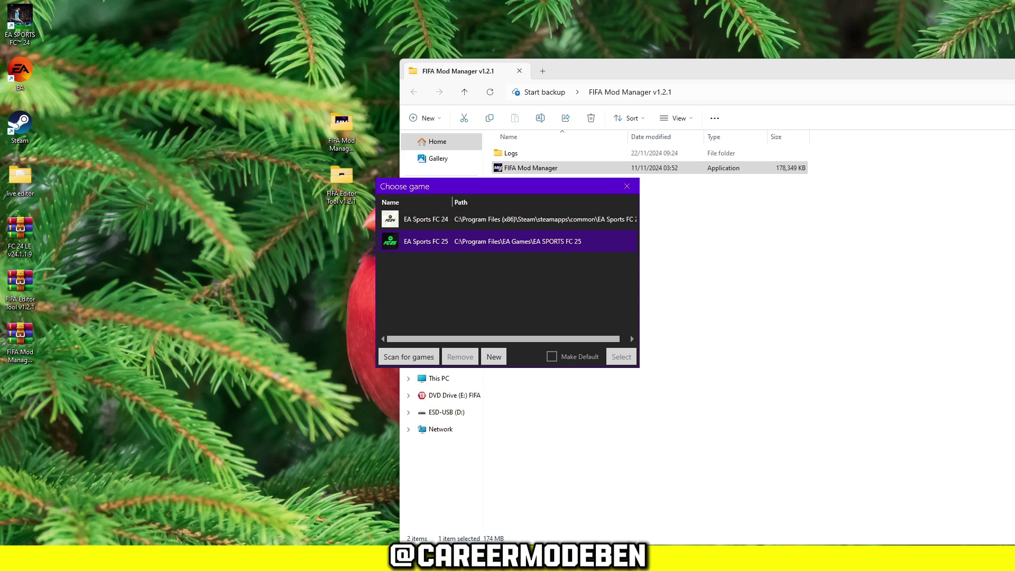
left_click(493, 241)
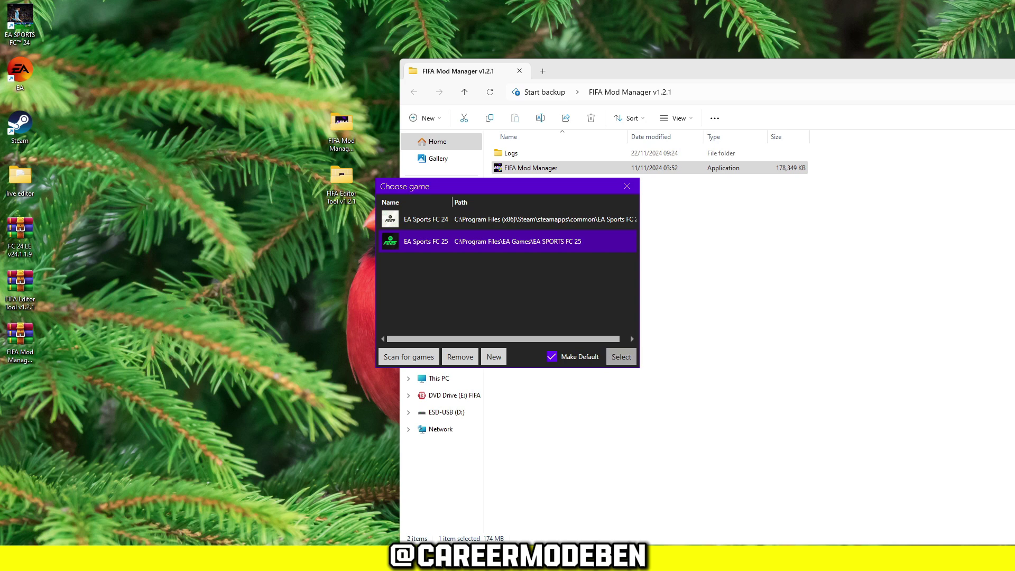
left_click(622, 356)
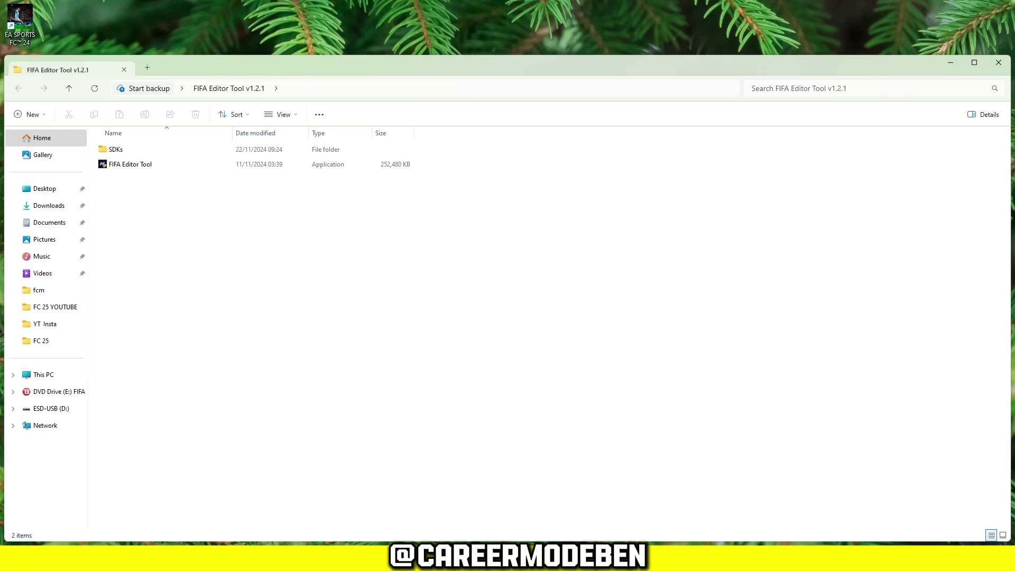
- Launch FIFA Editor Tool from its extracted folder and choose EA Sports FC 25 as the game
left_click(130, 164)
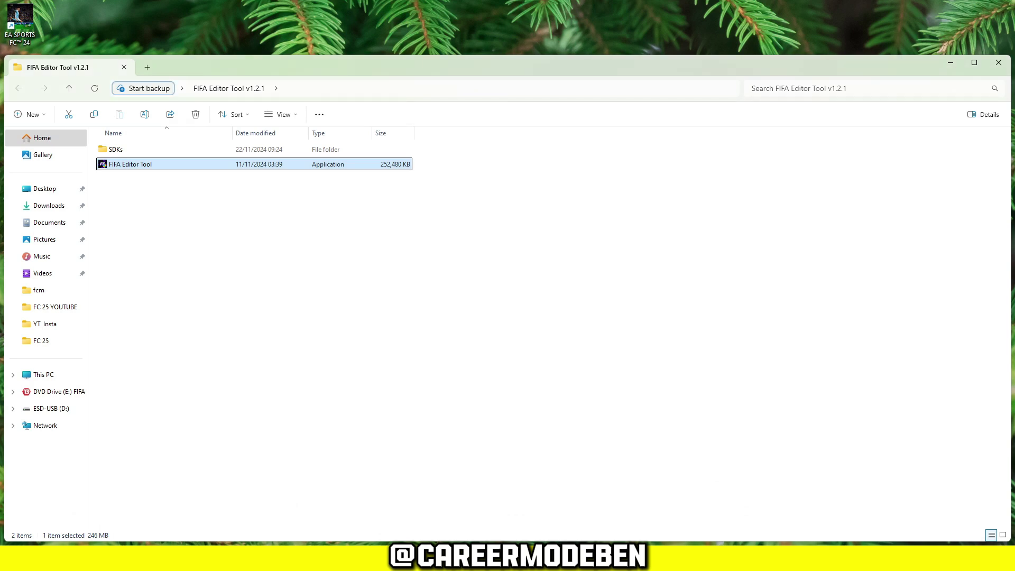
left_click(508, 242)
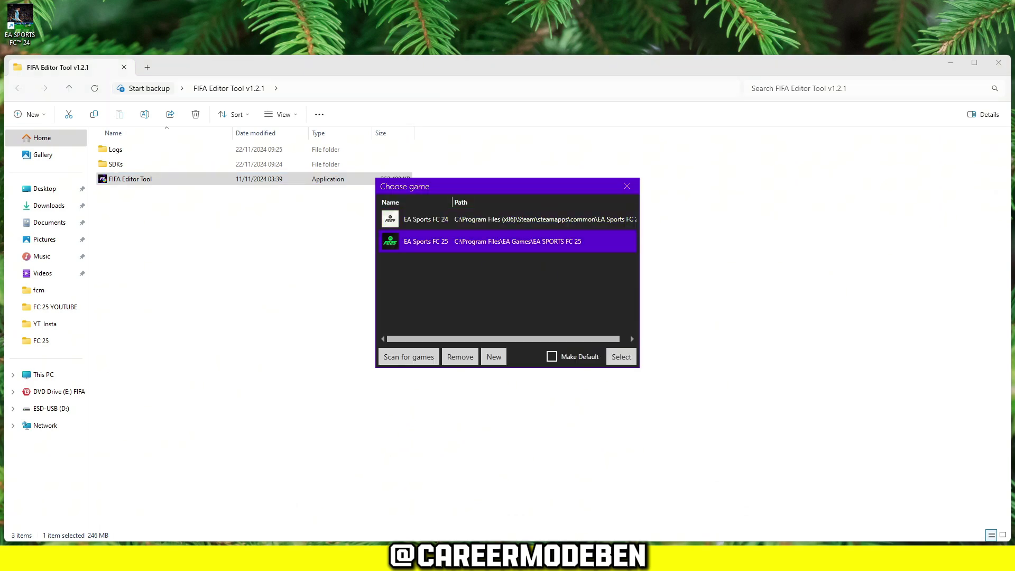
left_click(621, 356)
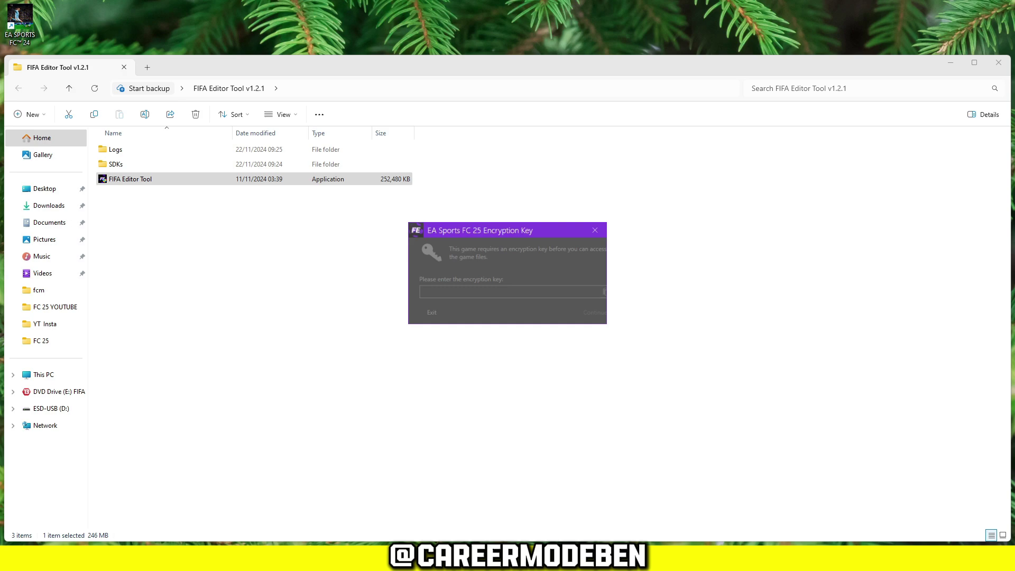
- Paste the encryption key from the ENCRYPTION KEY (2).txt file into the EA Sports FC 25 key field and continue
left_click_drag(1014, 79, 540, 67)
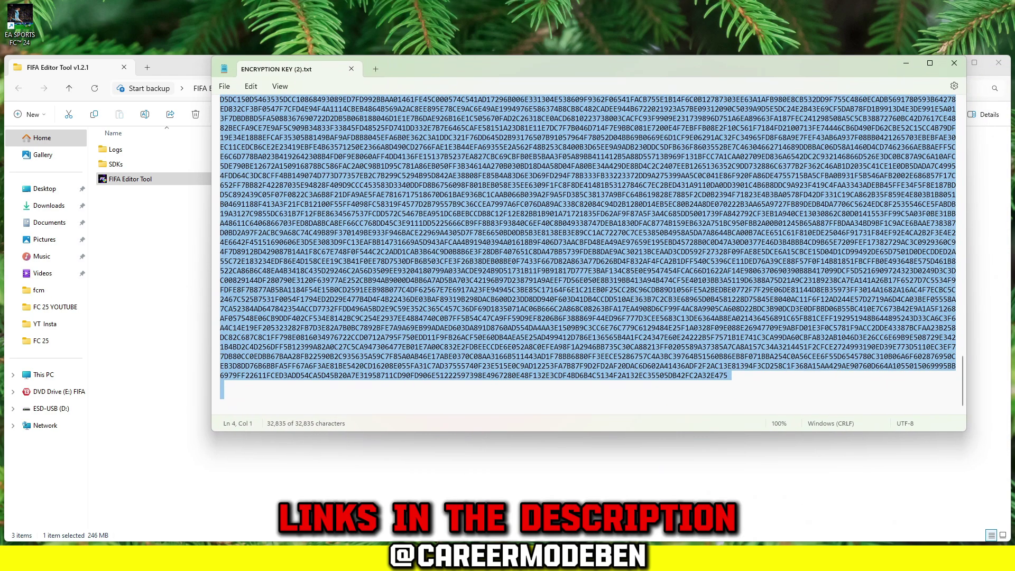
left_click(906, 63)
left_click(501, 293)
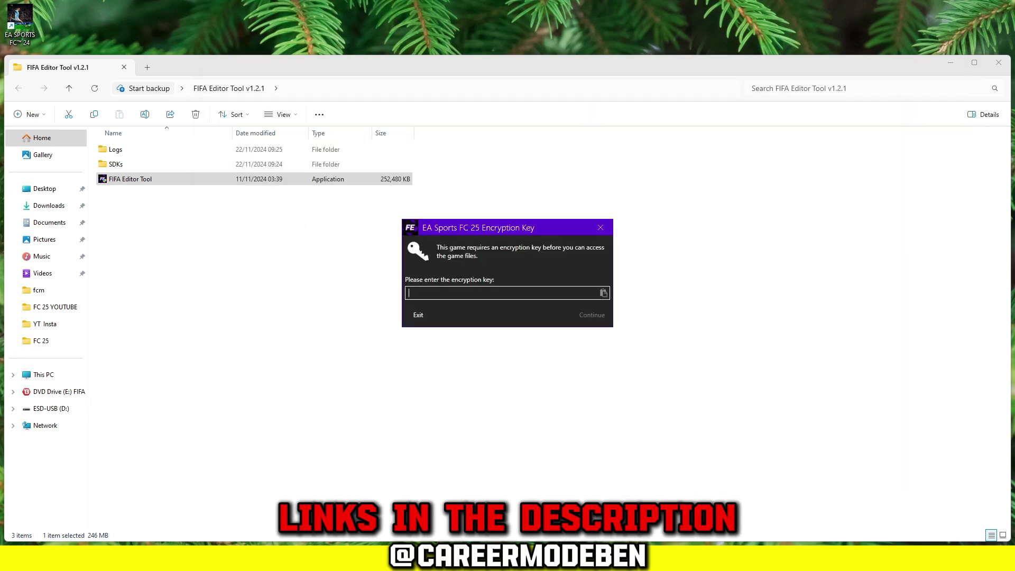
key("ctrl+v")
left_click(592, 322)
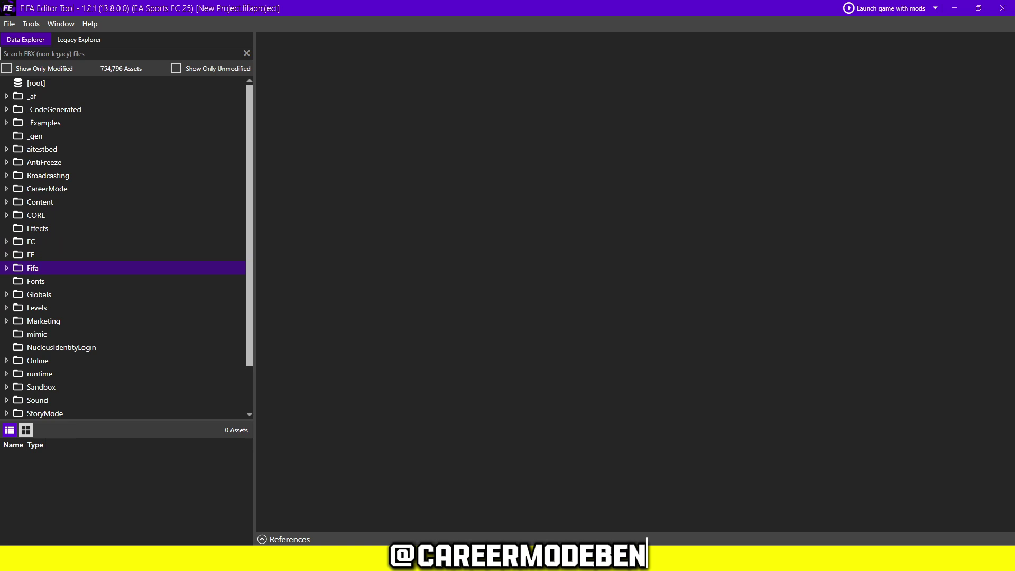
- Switch to the legacy files and expand the data folder and its ui subfolder
scroll(127, 293, "down", 1)
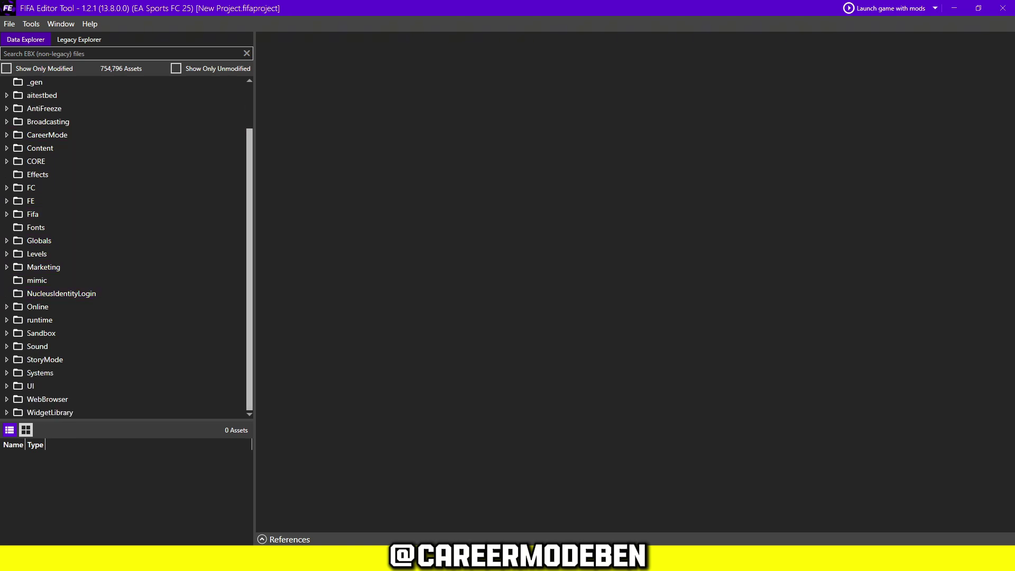
scroll(127, 308, "up", 1)
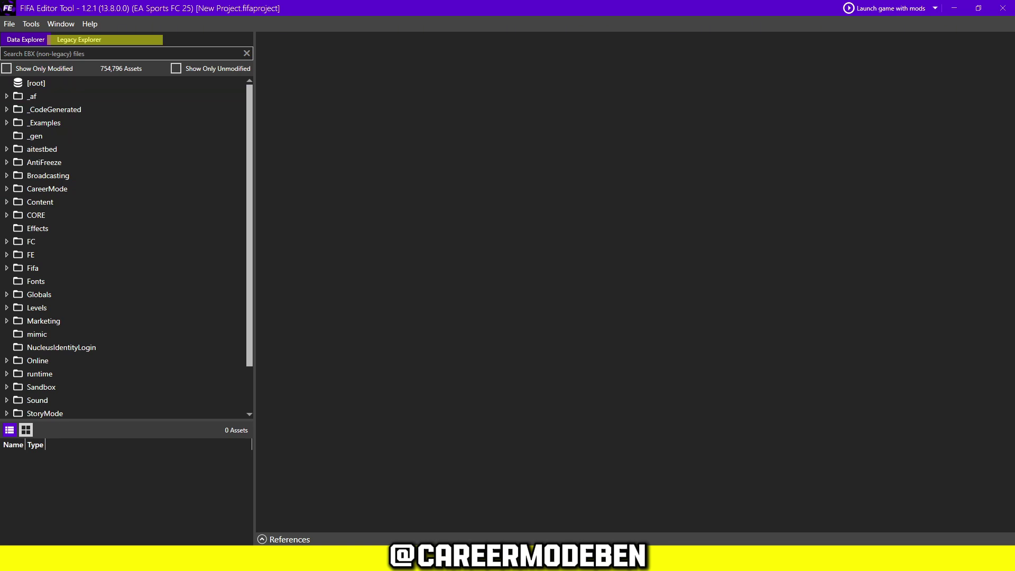
left_click(79, 40)
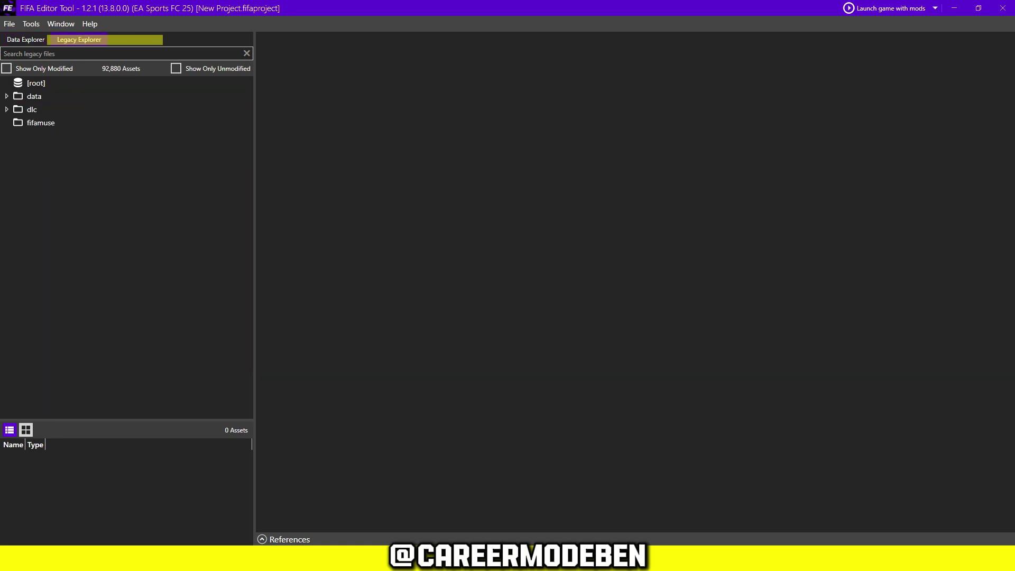
left_click(6, 97)
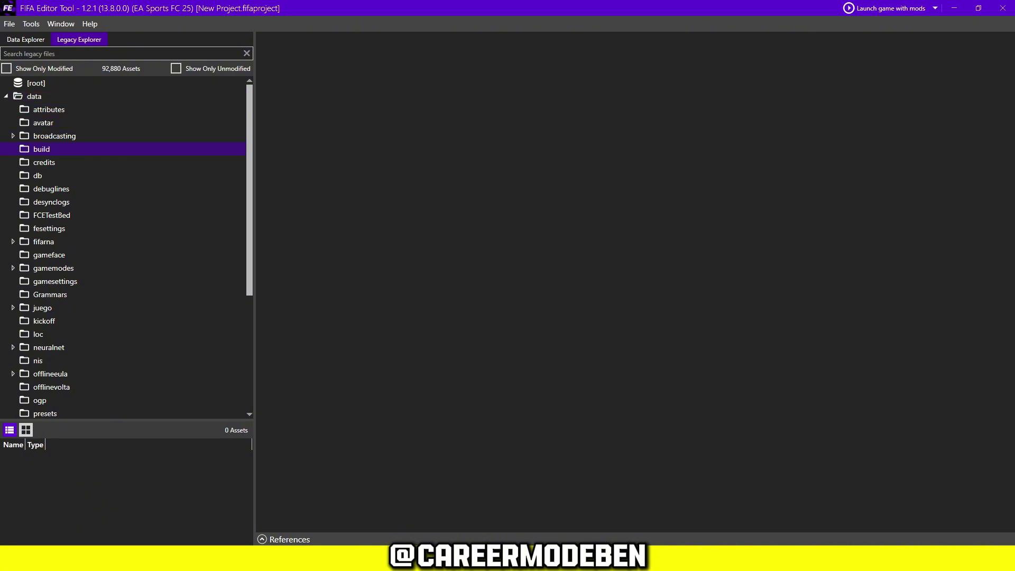
key("Down")
key("Down")
key("Down")
key("Down")
key("Down")
key("Down")
key("Down")
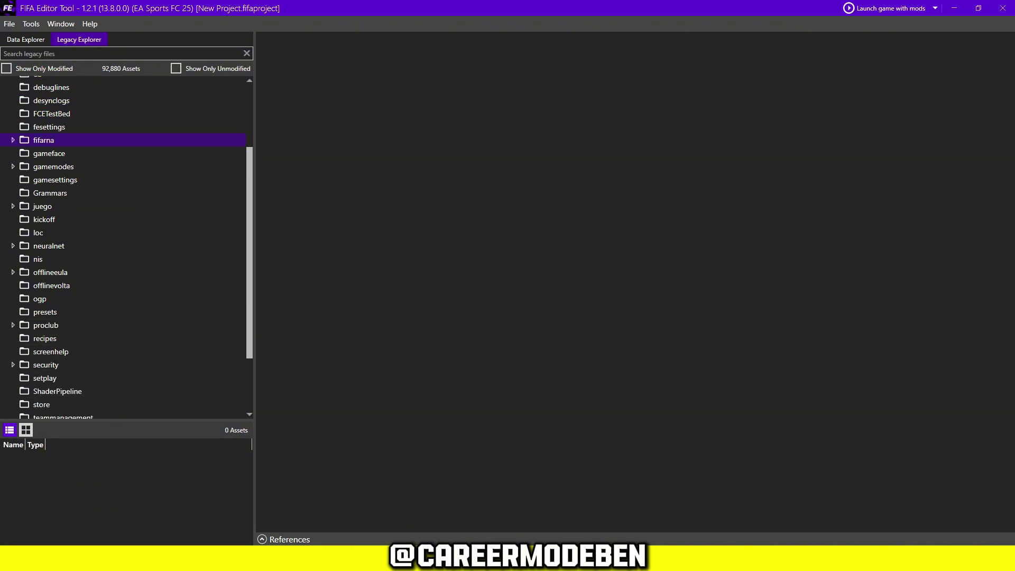
key("Down")
key("Down")
key("Down")
key("Down")
key("Down")
key("Down")
key("Down")
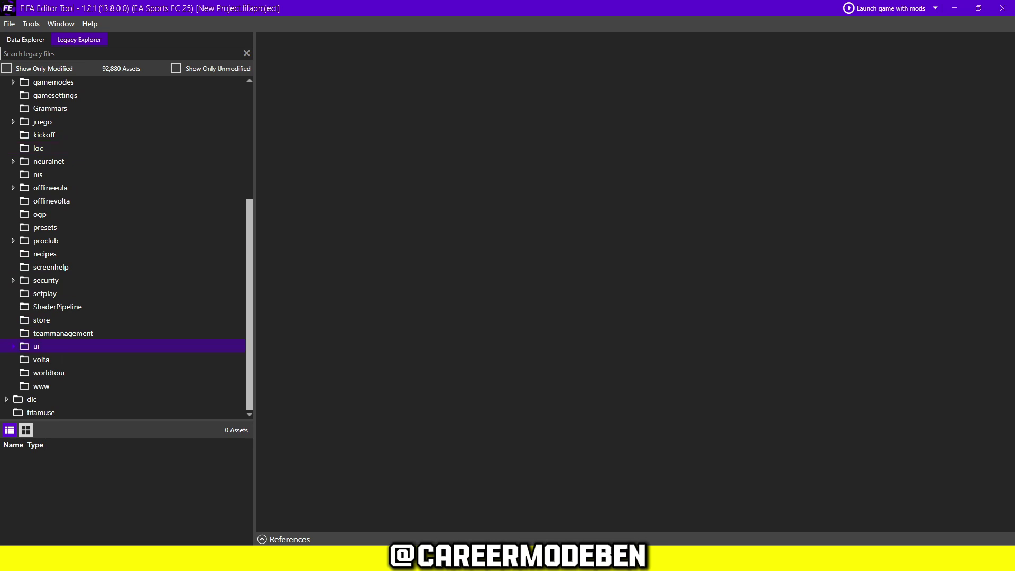
key("Right")
- Expand the imgAssets folder inside data/ui
key("Down")
key("Down")
key("Down")
key("Down")
key("Down")
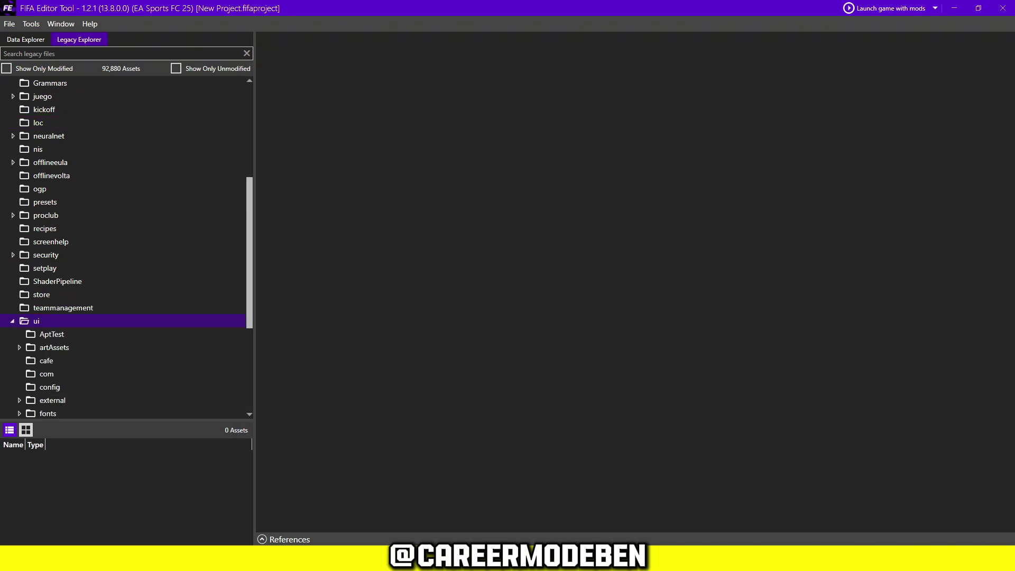
key("Down")
key("Down")
key("Down")
key("Down")
key("Down")
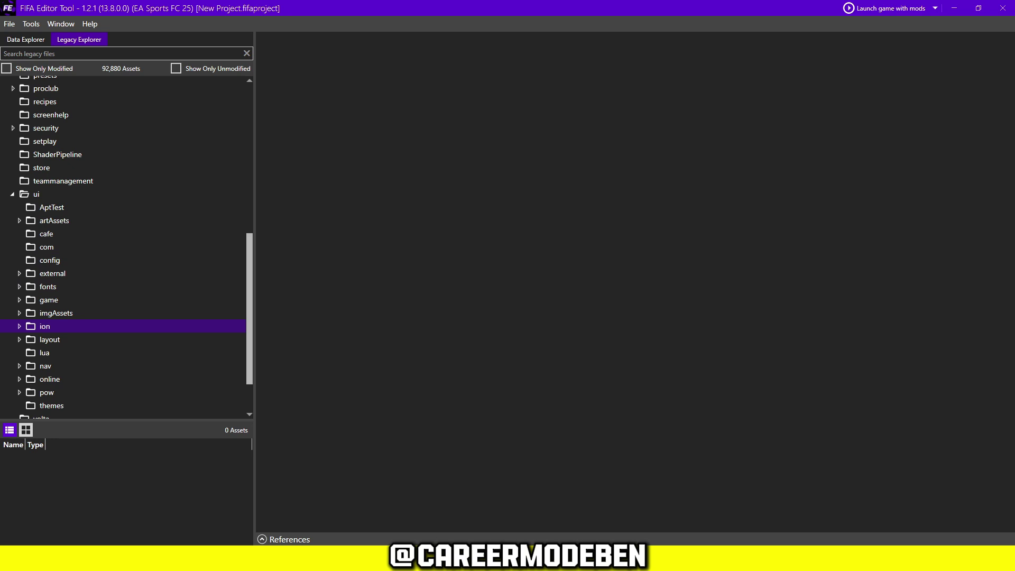
key("Right")
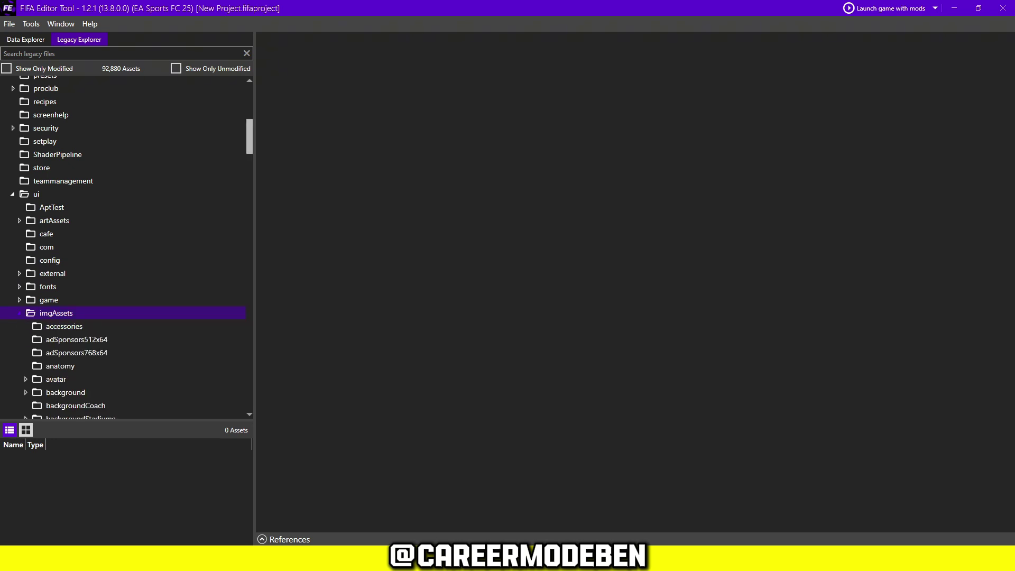
- Find the crest folder inside imgAssets and expand it
key("Down")
key("Down")
key("Down")
key("Down")
key("Down")
key("Down")
key("Down")
key("Down")
key("Down")
key("Down")
key("Down")
key("Down")
key("Down")
key("Down")
key("Down")
key("Down")
key("Down")
key("Down")
key("Down")
key("Down")
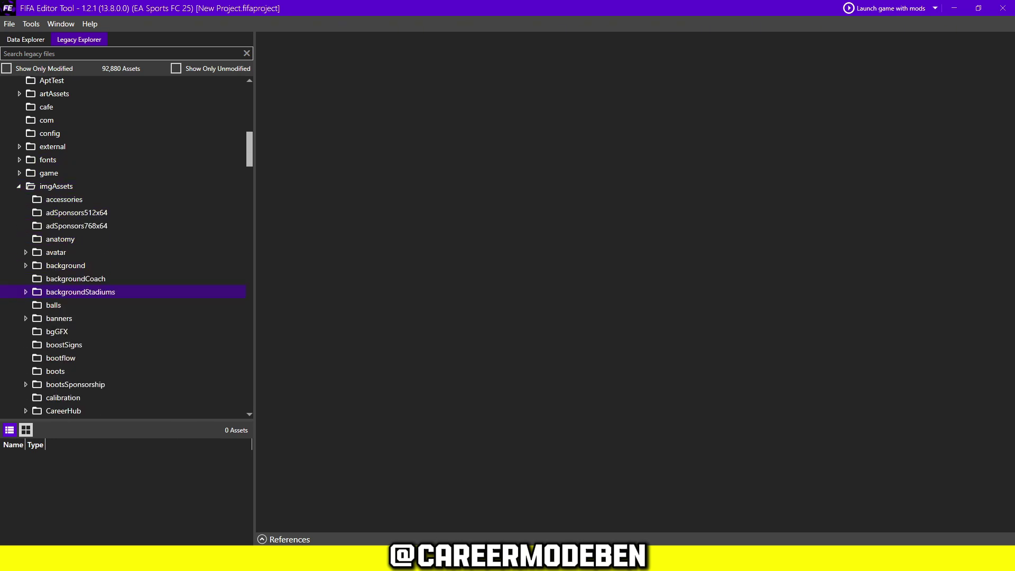
key("Down")
key("Down")
key("Down")
key("Down")
key("Down")
key("Down")
key("Down")
key("Down")
key("Down")
key("Down")
key("Down")
key("Down")
key("Down")
key("Down")
key("Down")
key("Down")
key("Down")
key("Down")
key("Down")
key("Down")
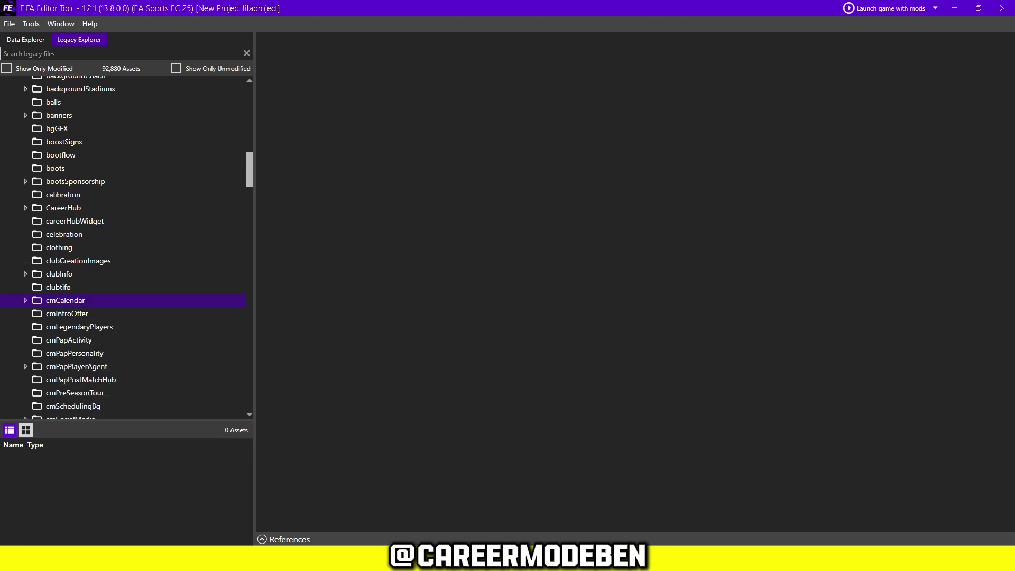
key("Down")
key("Down")
key("Down")
key("Down")
key("Down")
key("Down")
key("Down")
key("Down")
key("Down")
key("Down")
key("Down")
key("Down")
key("Down")
key("Down")
key("Down")
key("Down")
key("Down")
key("Down")
key("Down")
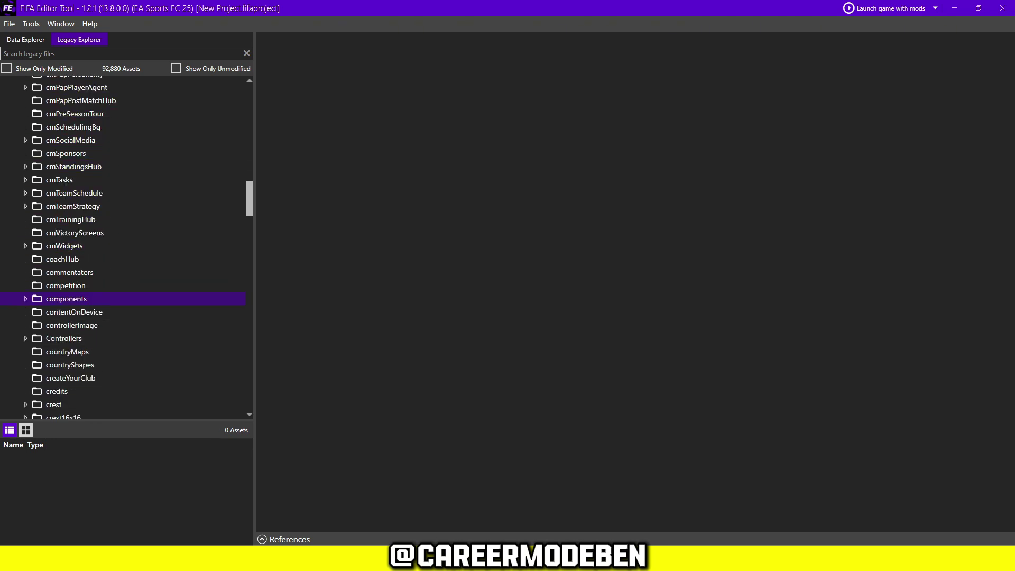
key("Down")
key("Down")
key("Down")
key("Down")
key("Up")
key("Up")
key("Up")
key("Up")
key("Up")
key("Up")
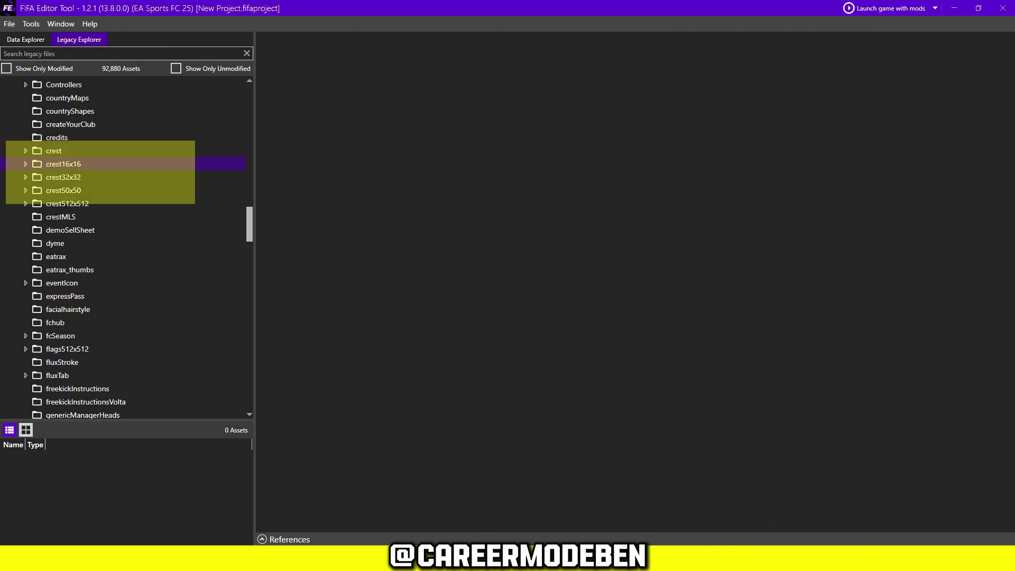
key("Right")
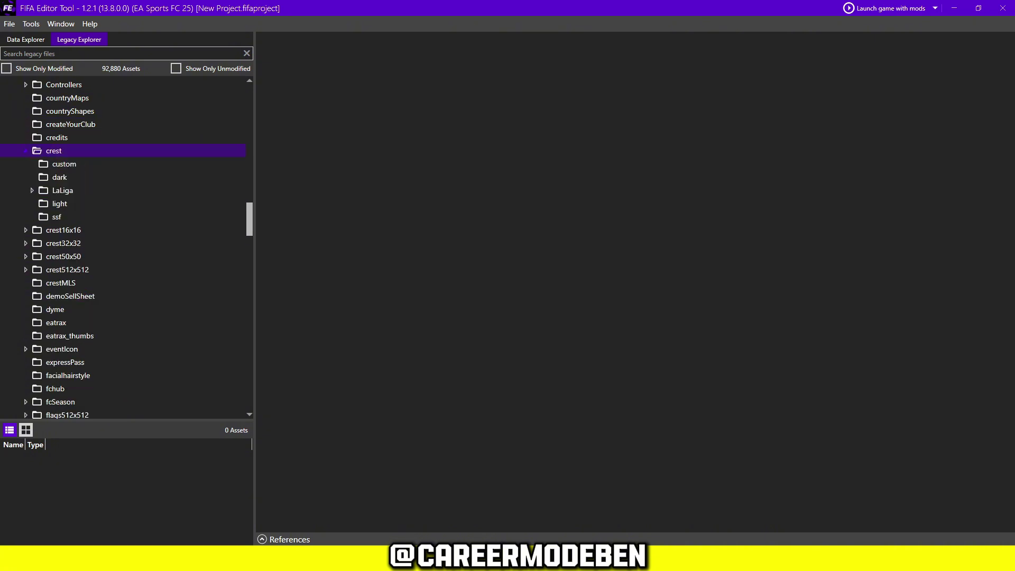
- Open the I99010101 DDS texture from the custom subfolder of crest
left_click(64, 164)
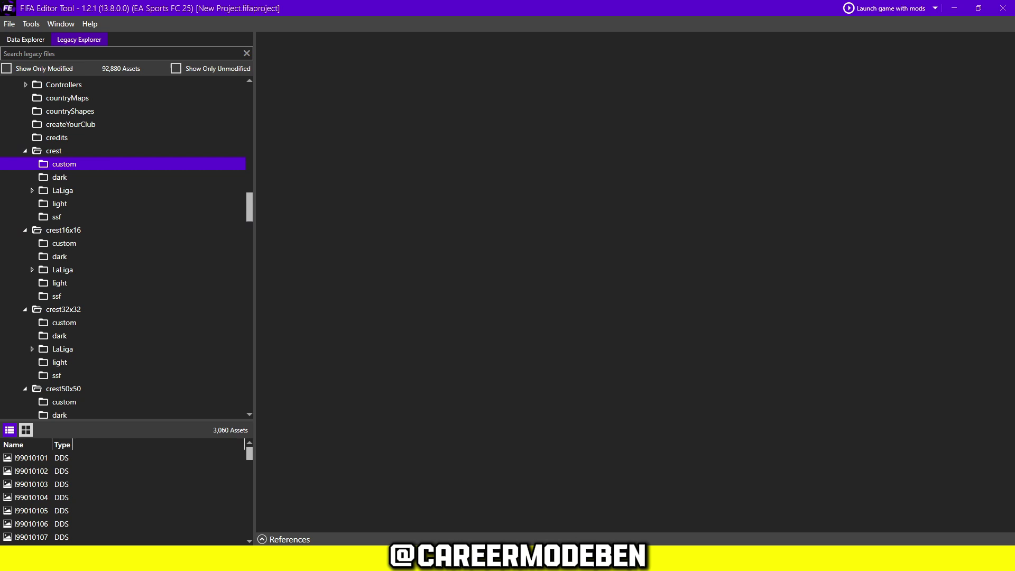
double_click(32, 457)
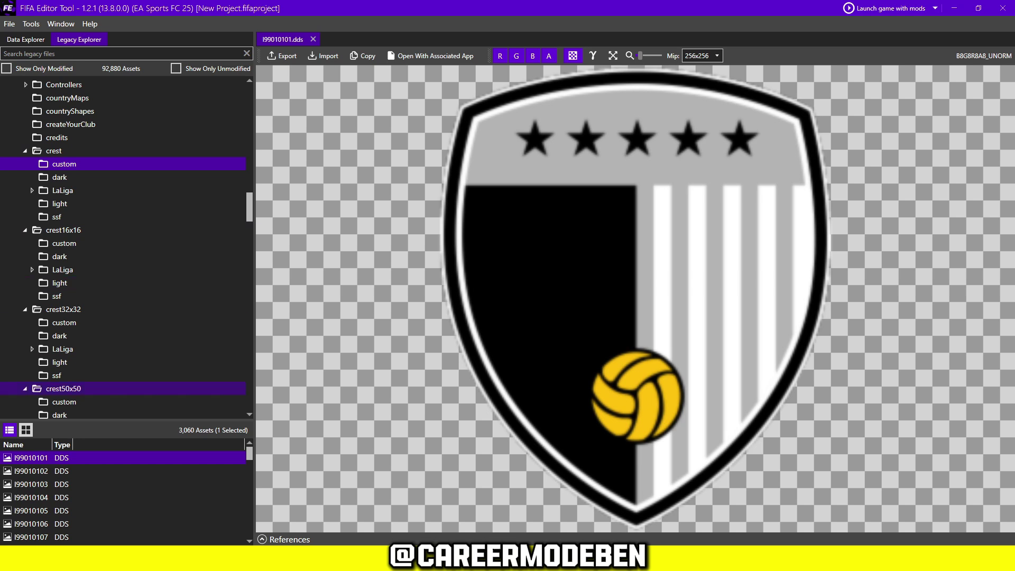
- Import the l111592 image over the open crest texture and over I99010101 in crest16x16's custom folder, resizing it to the original dimensions
left_click(323, 55)
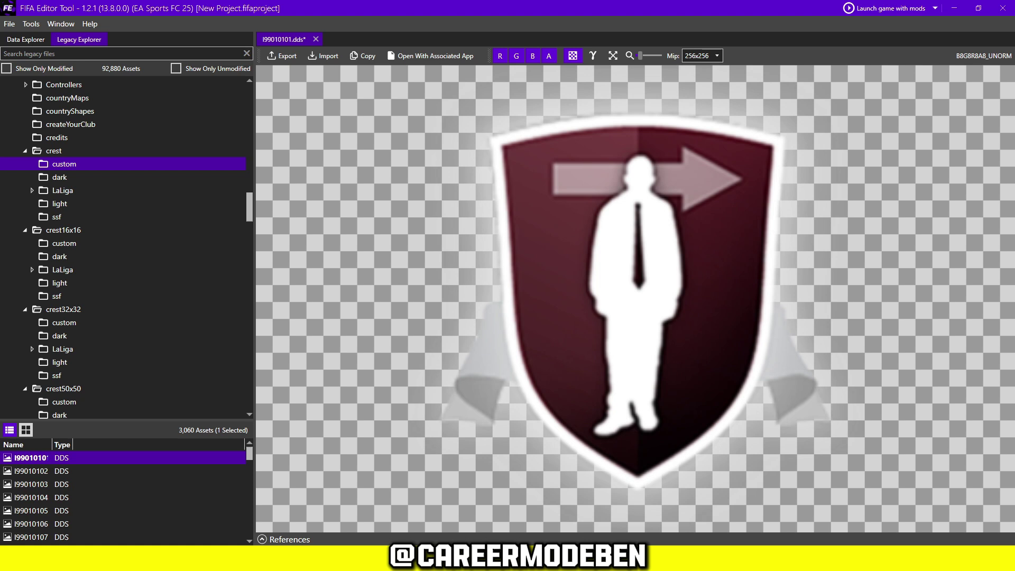
left_click(64, 230)
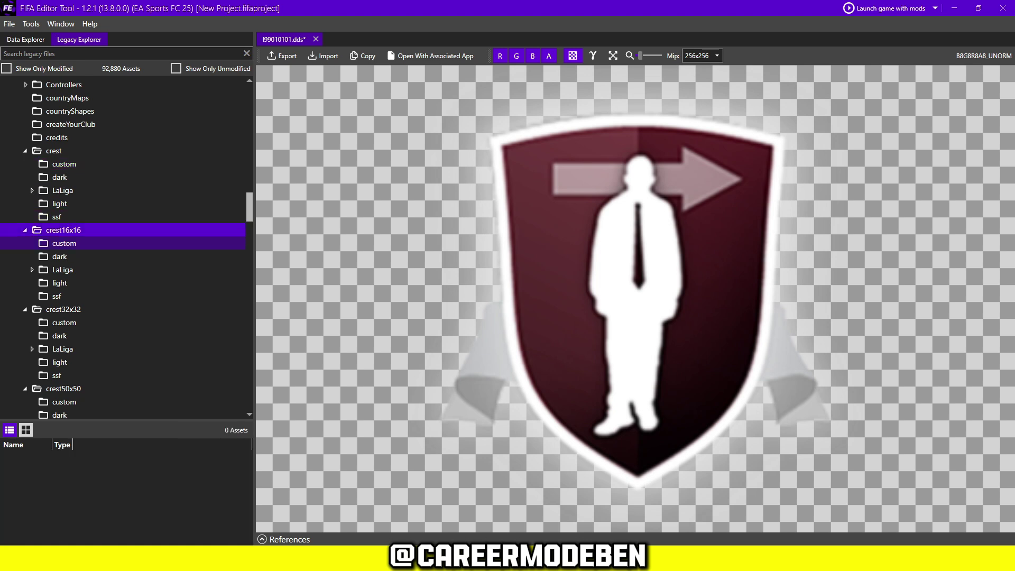
left_click(64, 243)
double_click(31, 458)
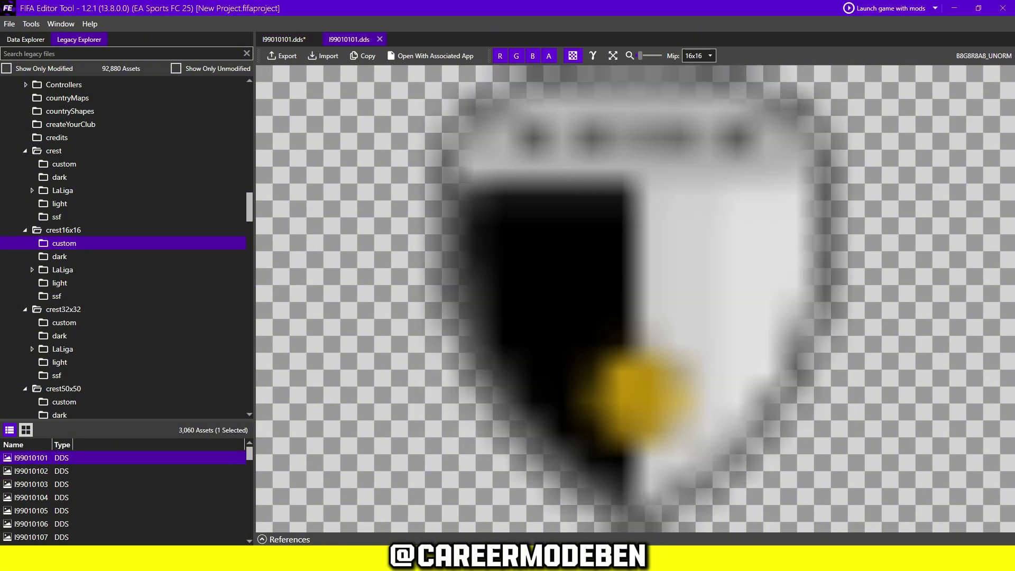
left_click(323, 55)
scroll(638, 283, "down", 15)
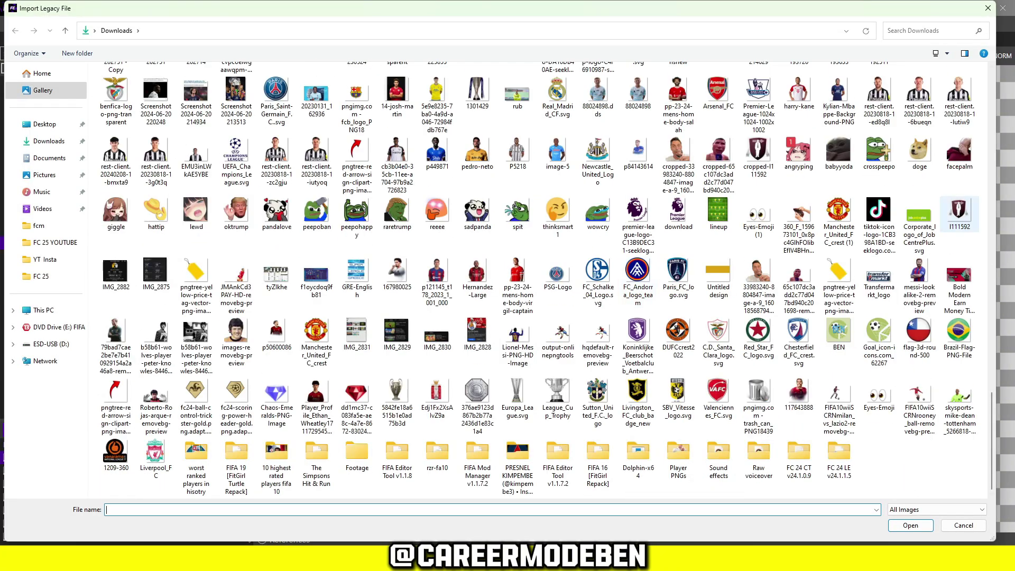
double_click(959, 211)
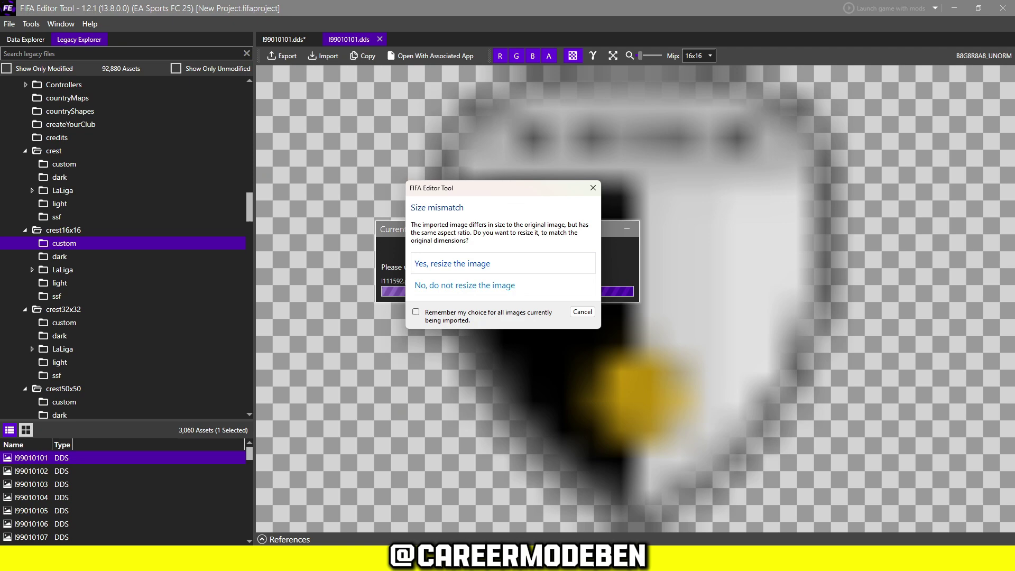
key("Return")
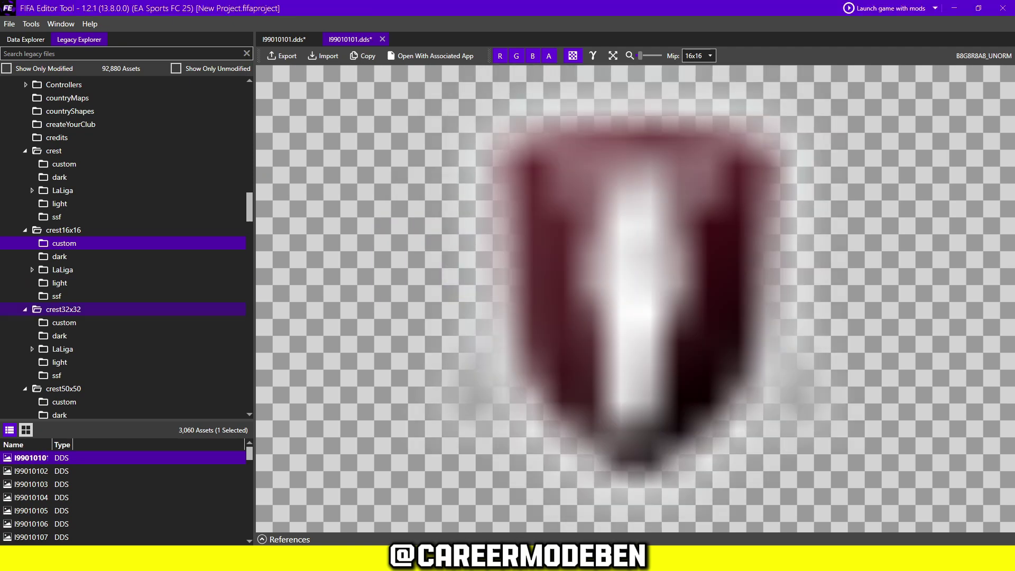
- Replace the I99010101 texture in crest32x32's custom folder with the l111592 image, resized to the original dimensions
left_click(64, 323)
double_click(31, 458)
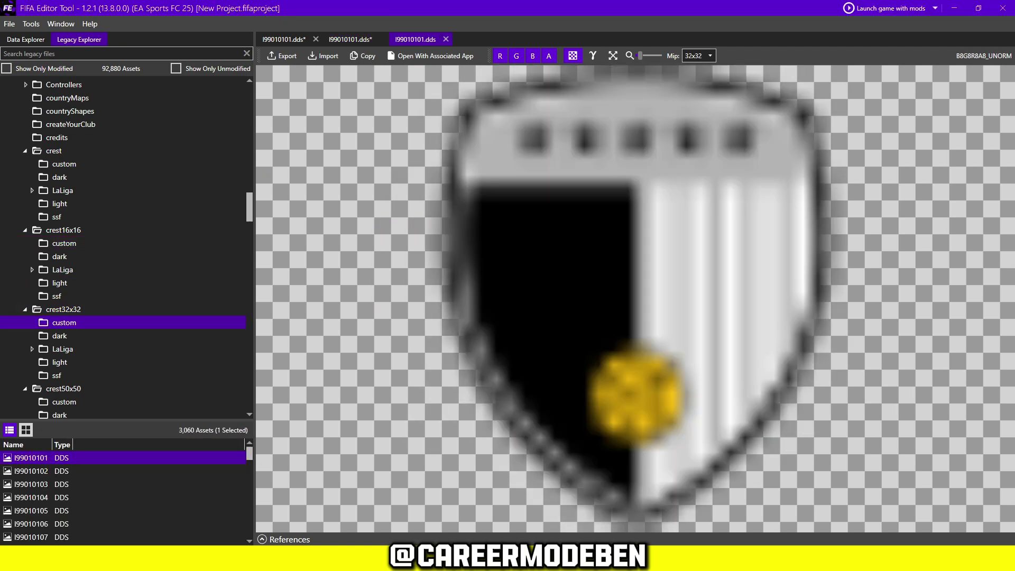
left_click(323, 56)
scroll(598, 343, "down", 15)
double_click(959, 212)
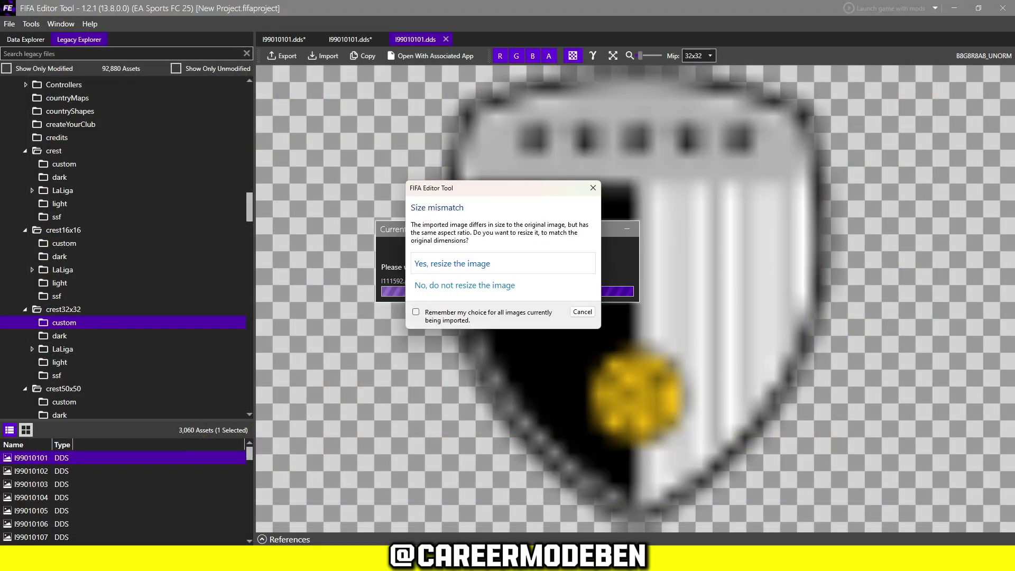
key("Return")
- Replace the I99010101 texture in crest50x50's custom folder with the l111592 image, resized to the original dimensions
left_click(57, 375)
double_click(31, 458)
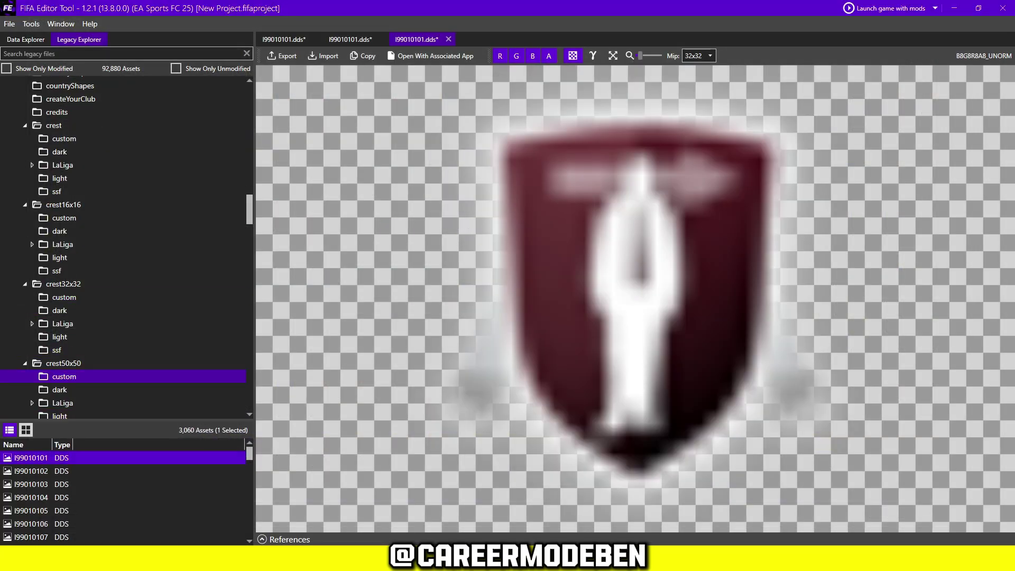
left_click(324, 55)
scroll(598, 286, "down", 15)
double_click(959, 213)
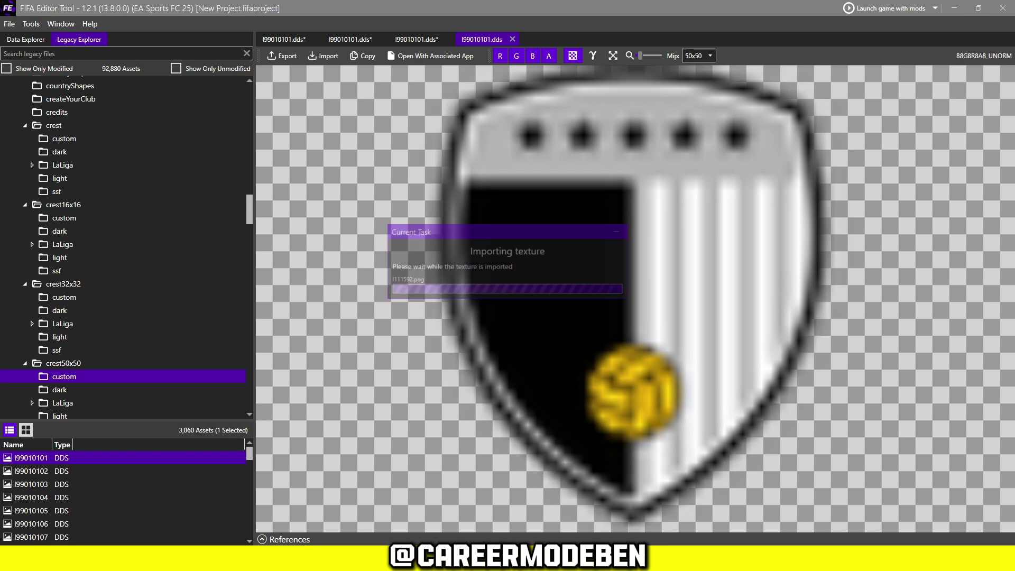
key("Return")
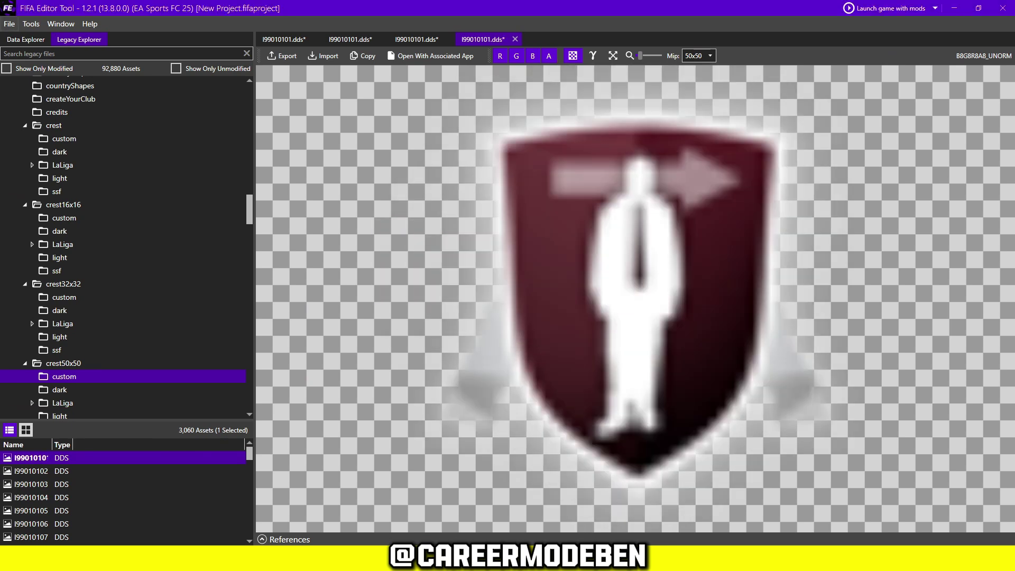
- Start exporting the project to a mod titled "Free Agents FC Badge" and enter the author's name
left_click(9, 24)
left_click(40, 194)
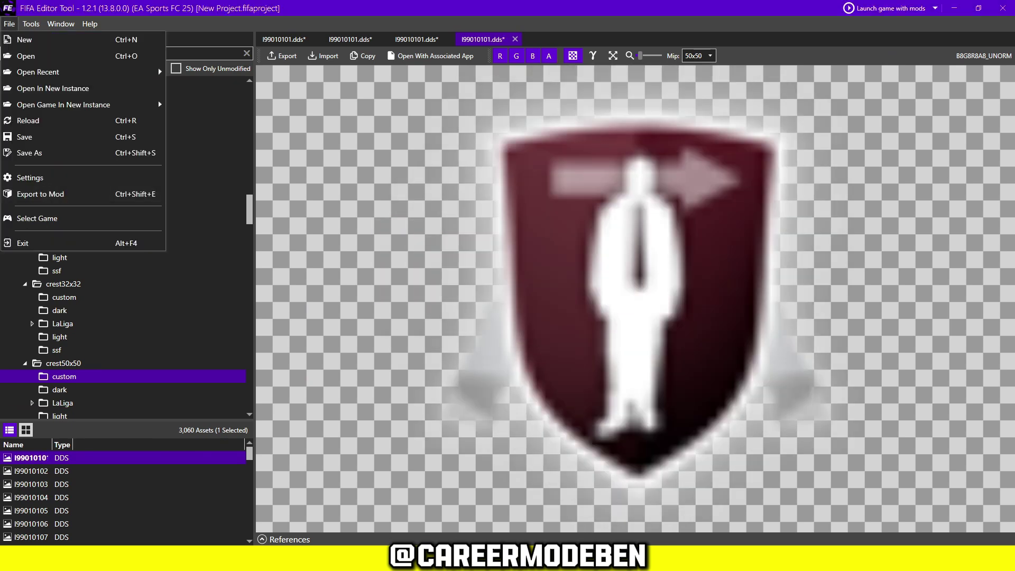
left_click(9, 24)
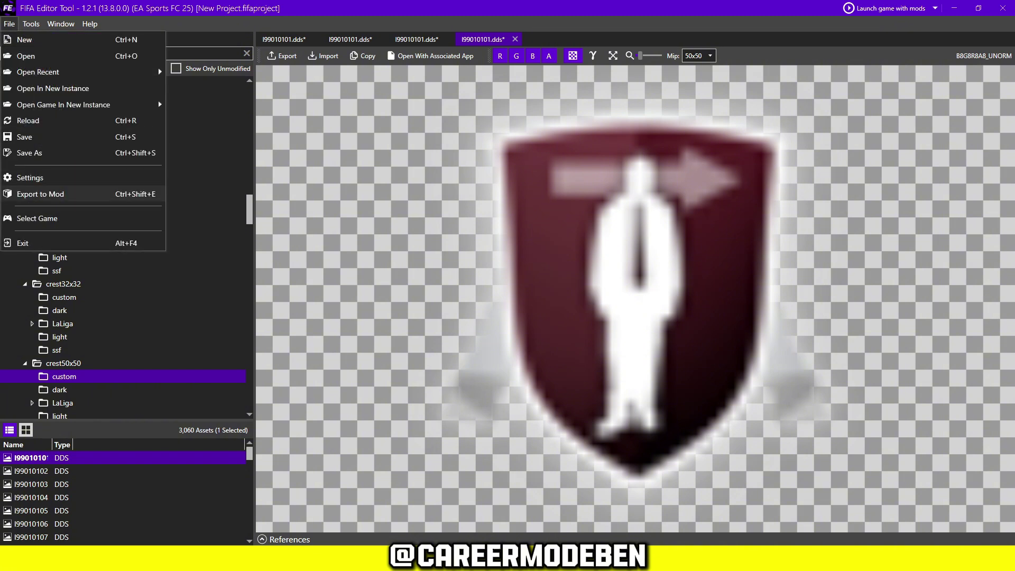
key("Return")
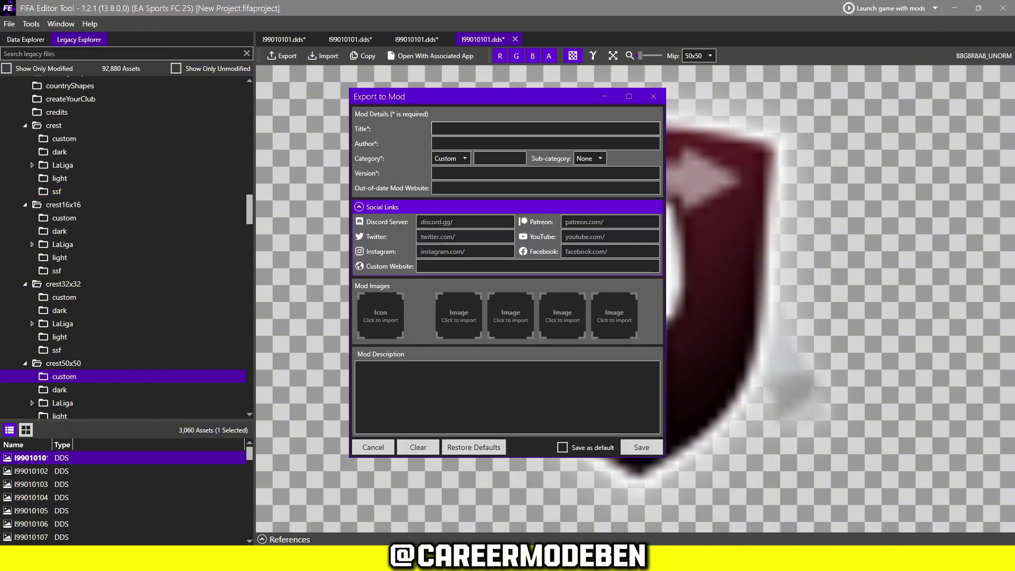
type("F")
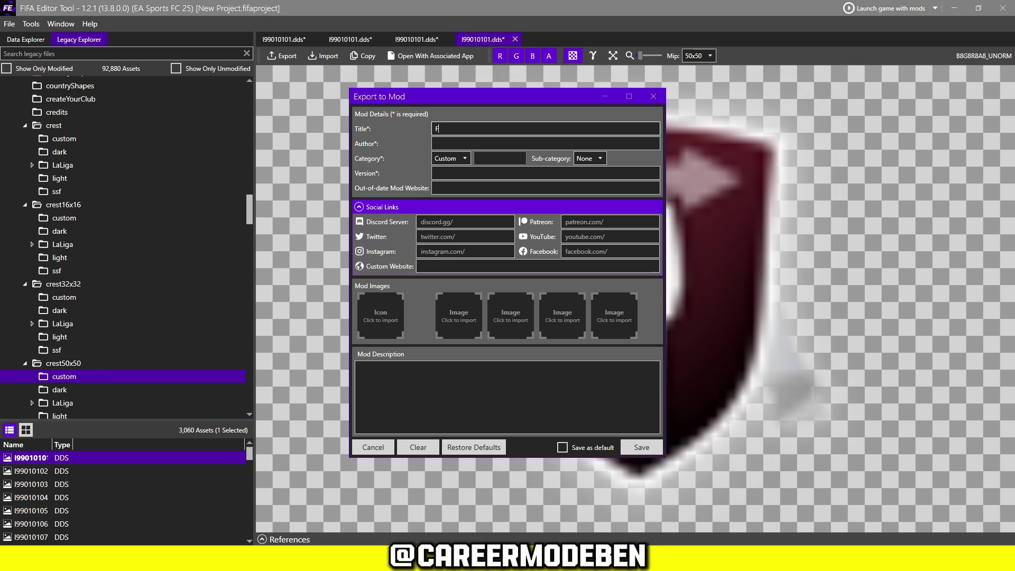
type("ree Agents FC Badge")
type("CareerMod")
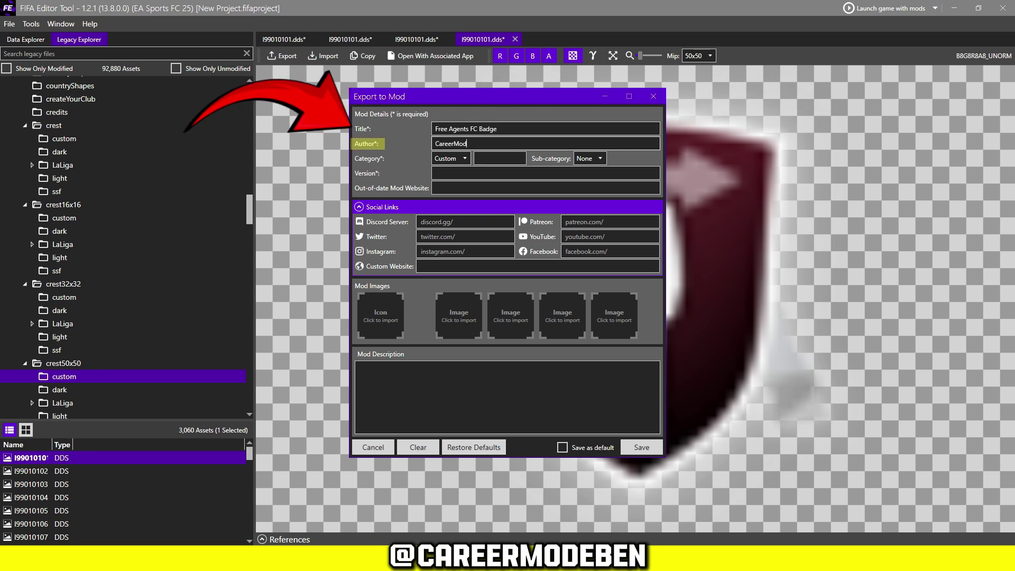
type("eBen")
- Set the mod's custom category to Badge and its version to 13.8.0.0, and browse Downloads for a mod image
left_click(451, 158)
left_click(446, 254)
left_click(500, 158)
type("Badge")
left_click(546, 173)
type("1")
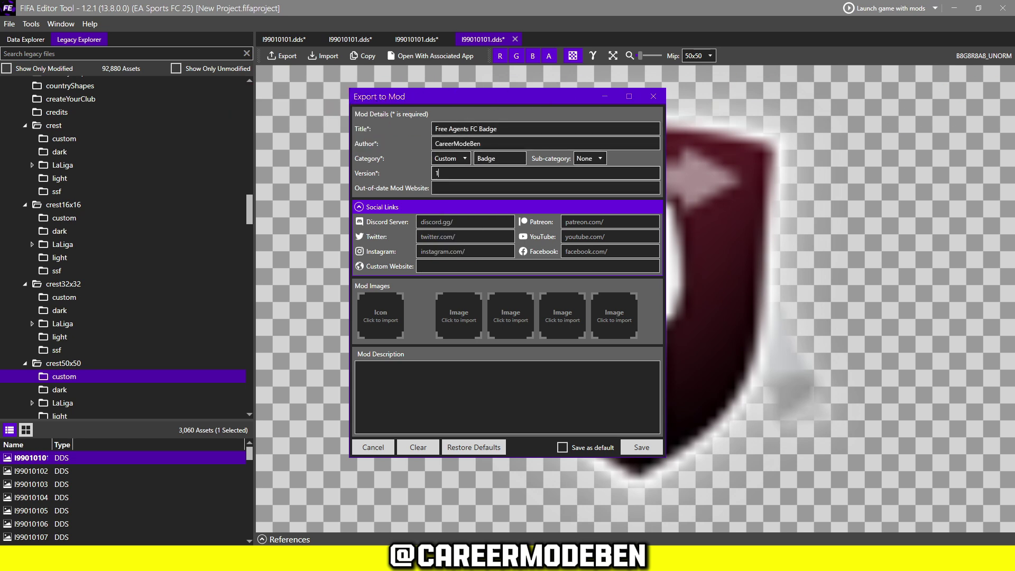
type("3.8")
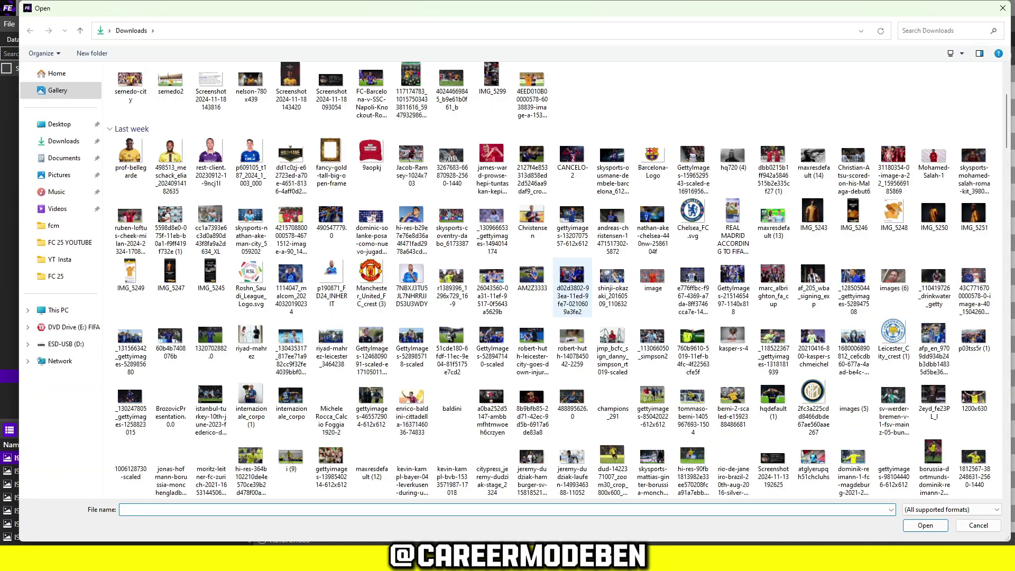
scroll(555, 275, "down", 5)
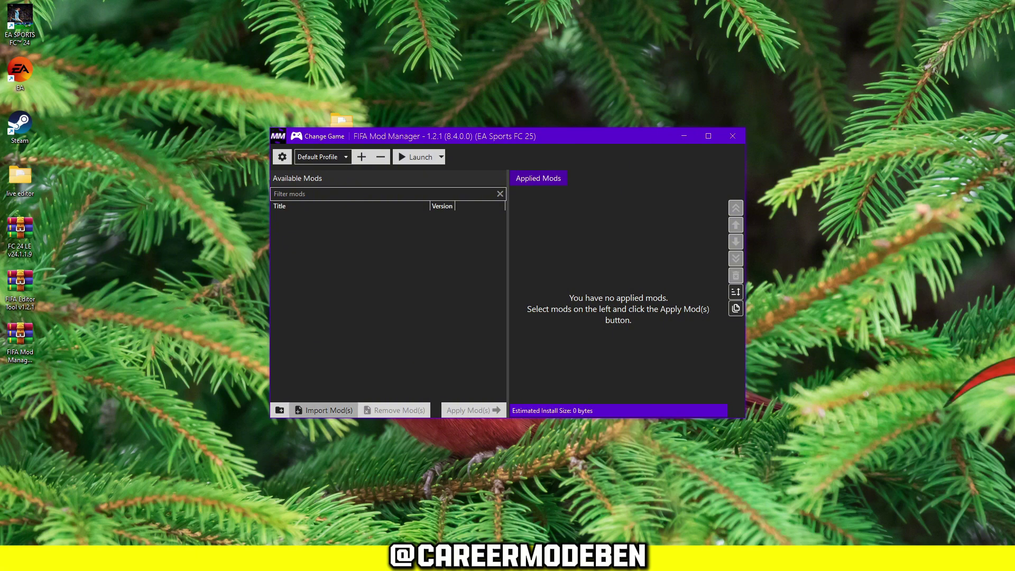
- In FIFA Mod Manager, import the "Free Agent FC Badge November 2024" mod file from the Desktop
left_click(324, 410)
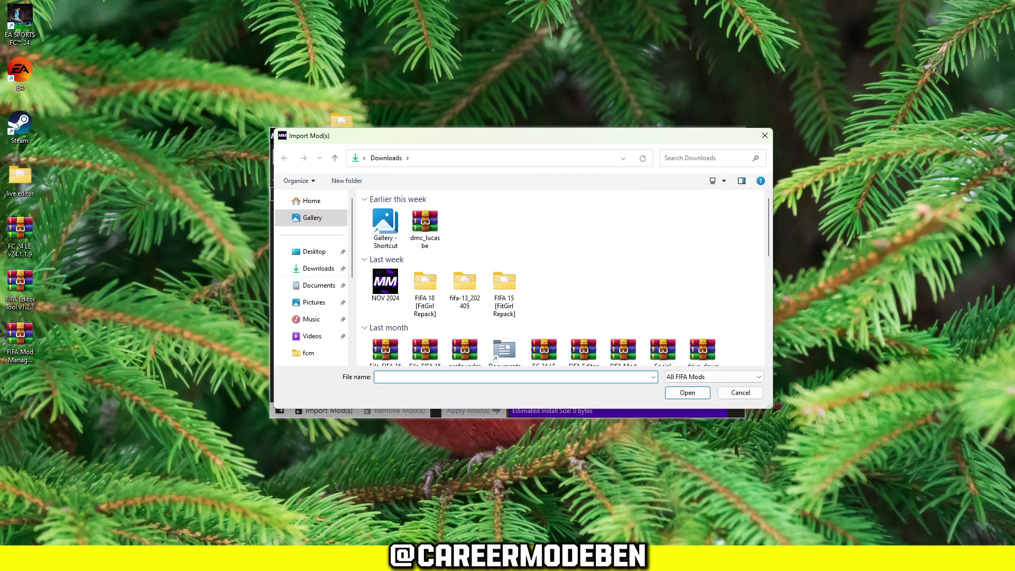
left_click(314, 252)
scroll(434, 286, "down", 4)
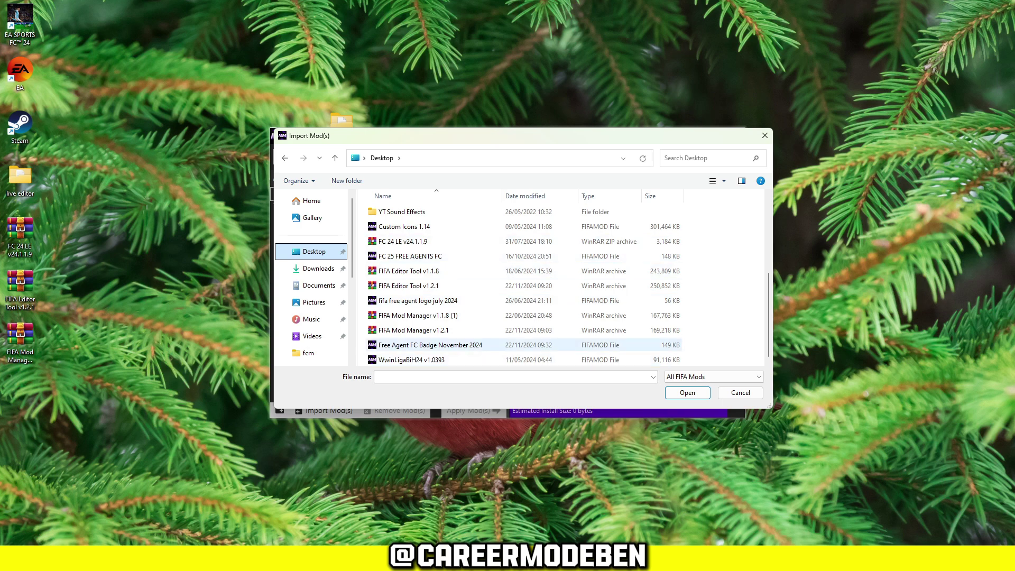
left_click(431, 345)
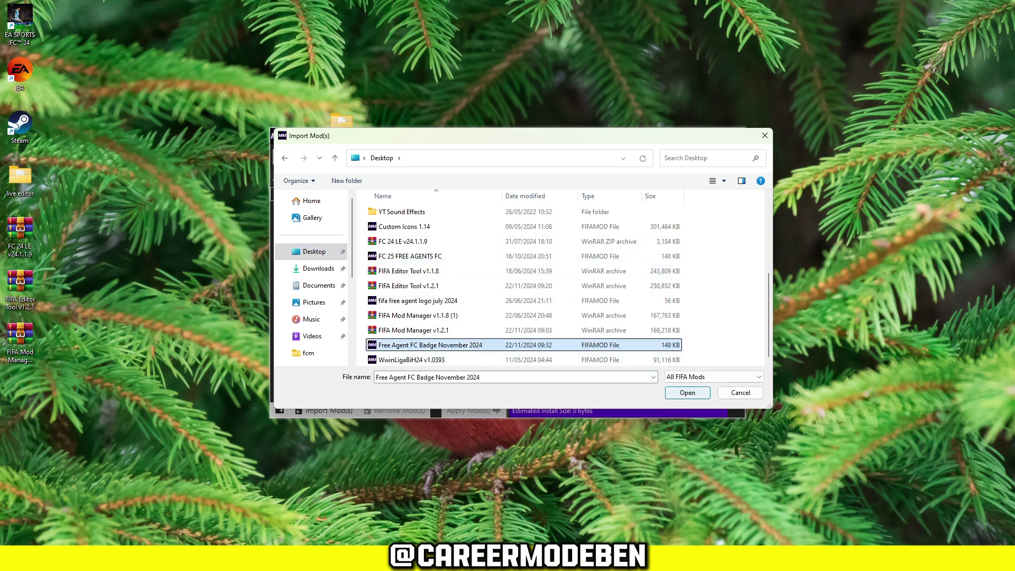
left_click(687, 393)
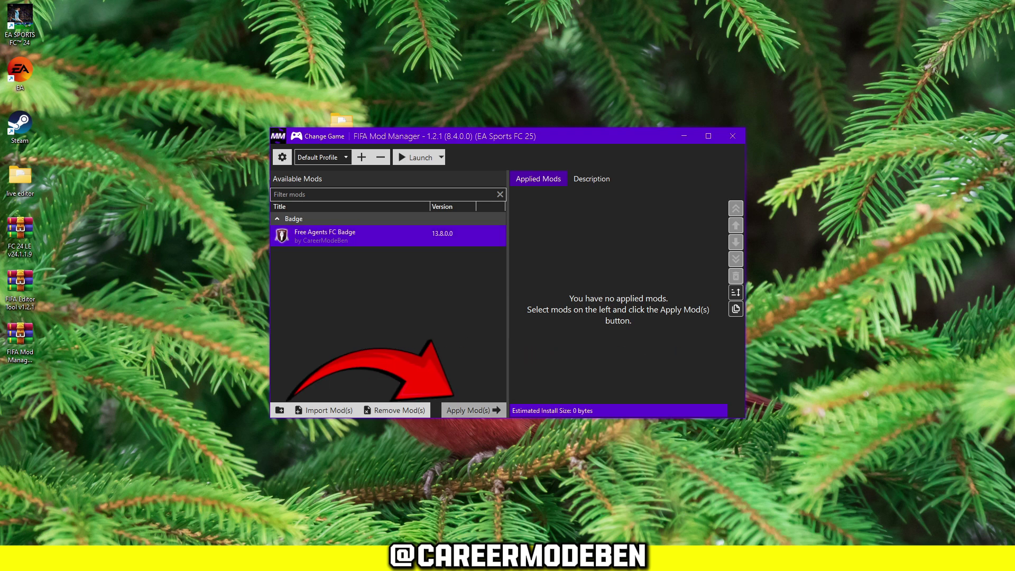
- Apply the Free Agents FC Badge mod and launch EA Sports FC 25 with it
left_click(478, 411)
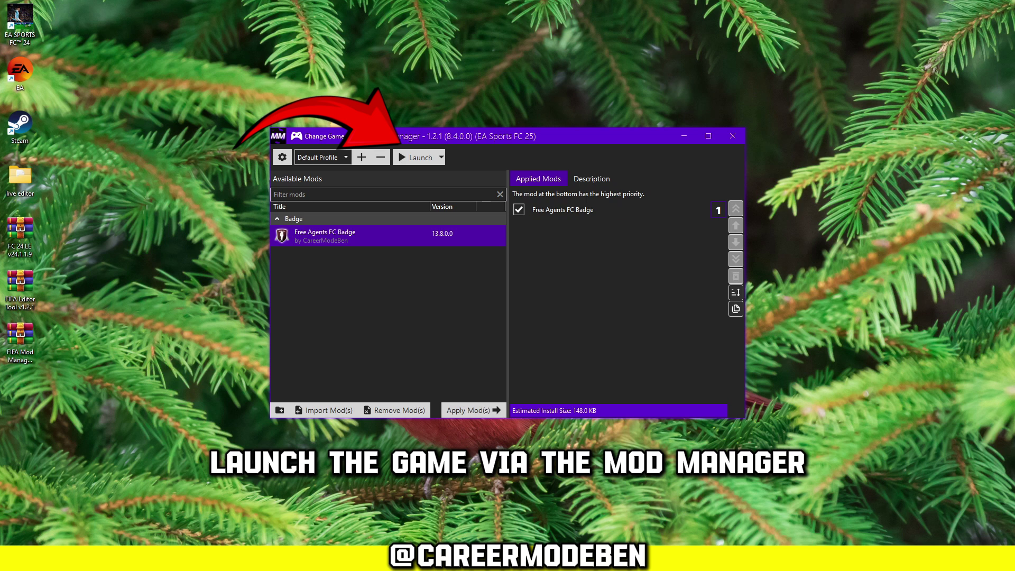
left_click(416, 157)
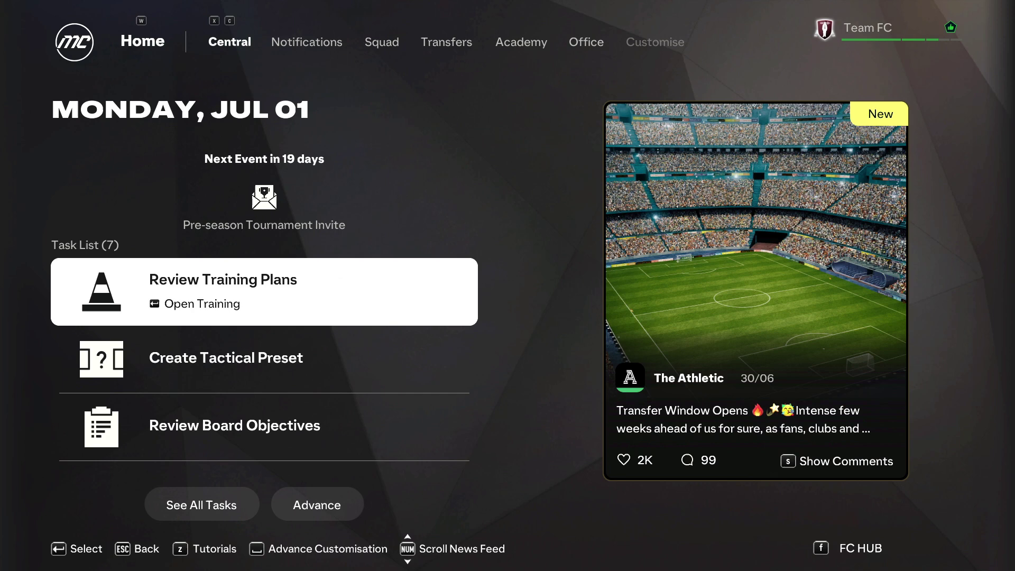
- Examine the custom badge in career mode across the Squad, Transfers, Academy and Office sections
key("c")
key("c")
key("c")
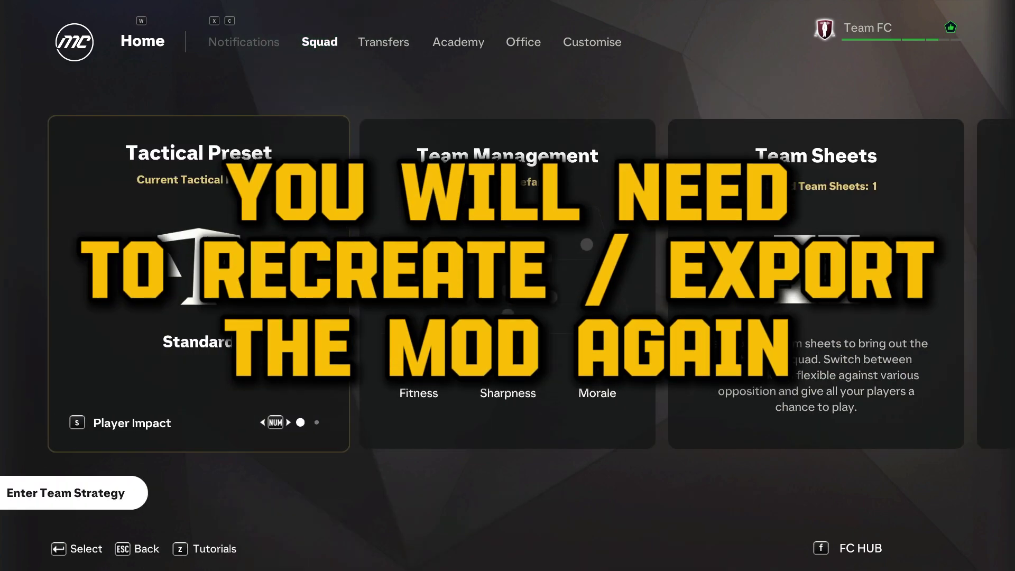
key("c")
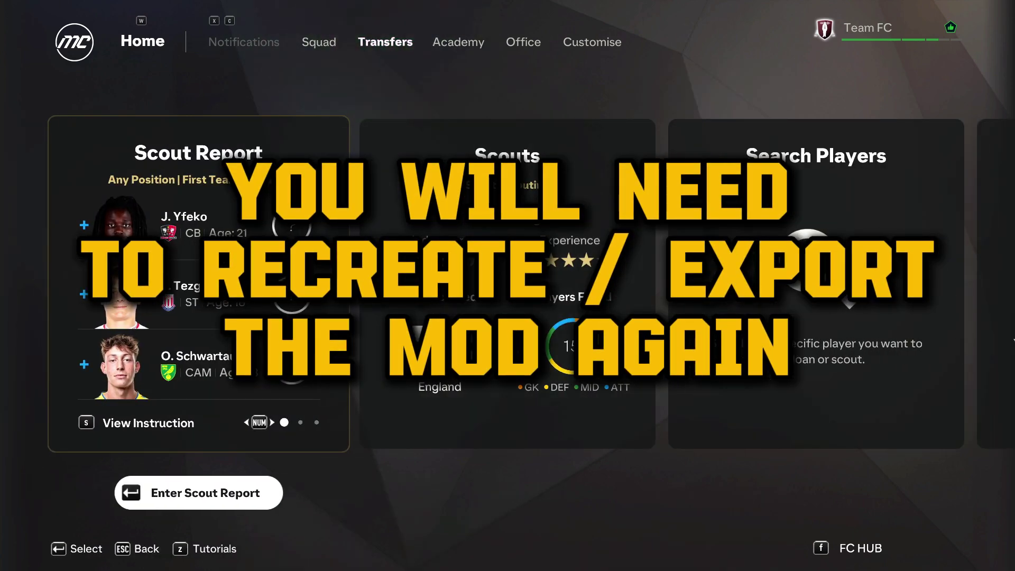
key("Right")
key("Right")
key("Right")
key("Left")
key("Right")
key("c")
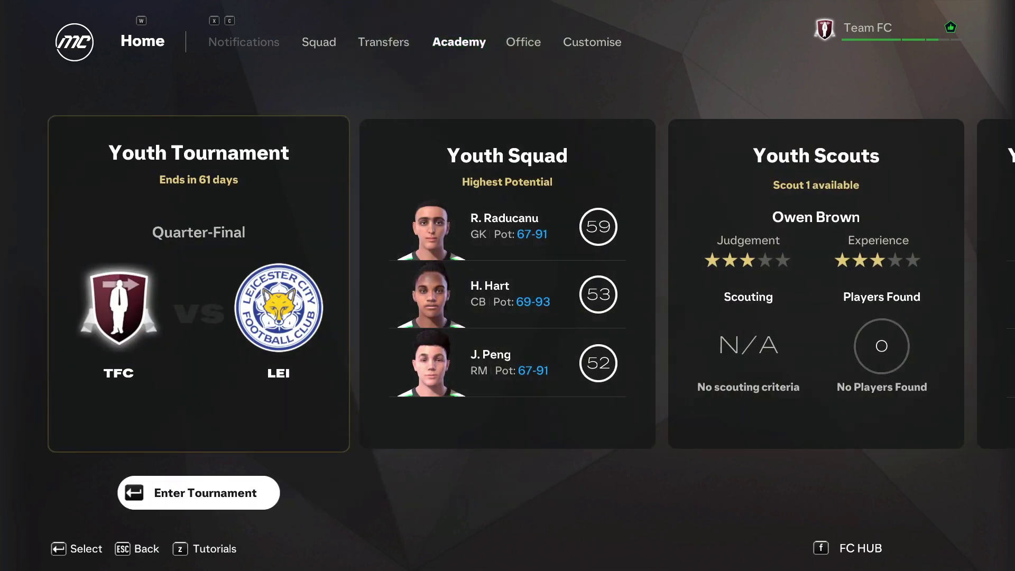
key("c")
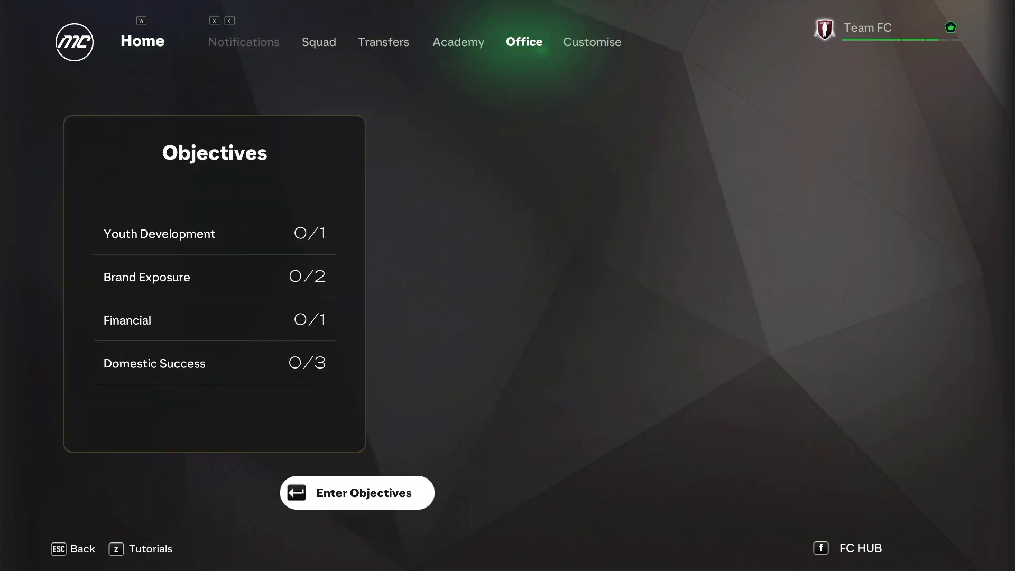